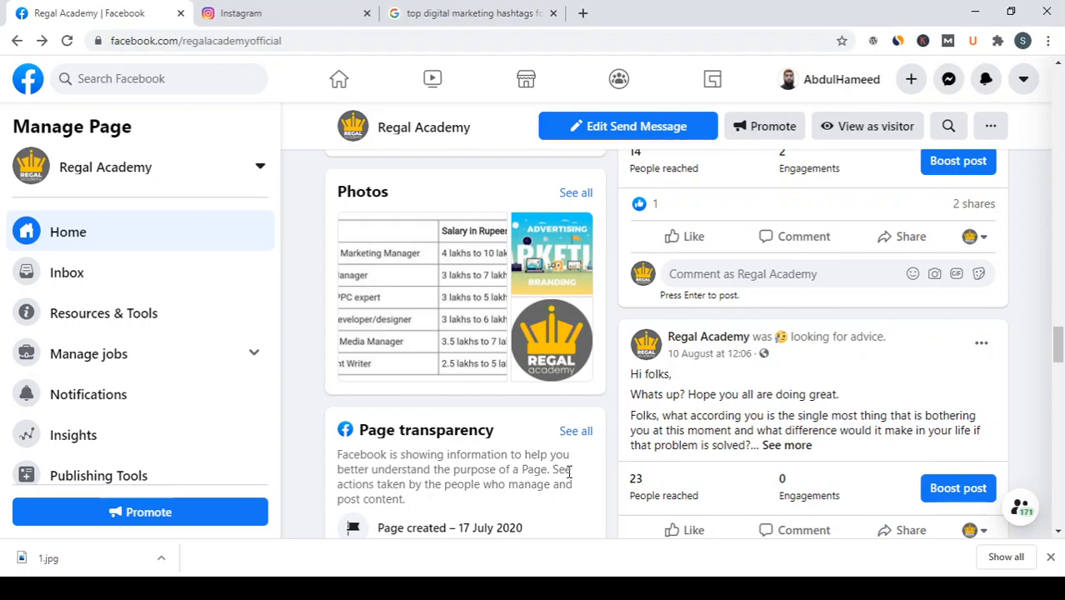
Step: Close the Google search for digital marketing hashtags and go to the Facebook home feed
click(554, 13)
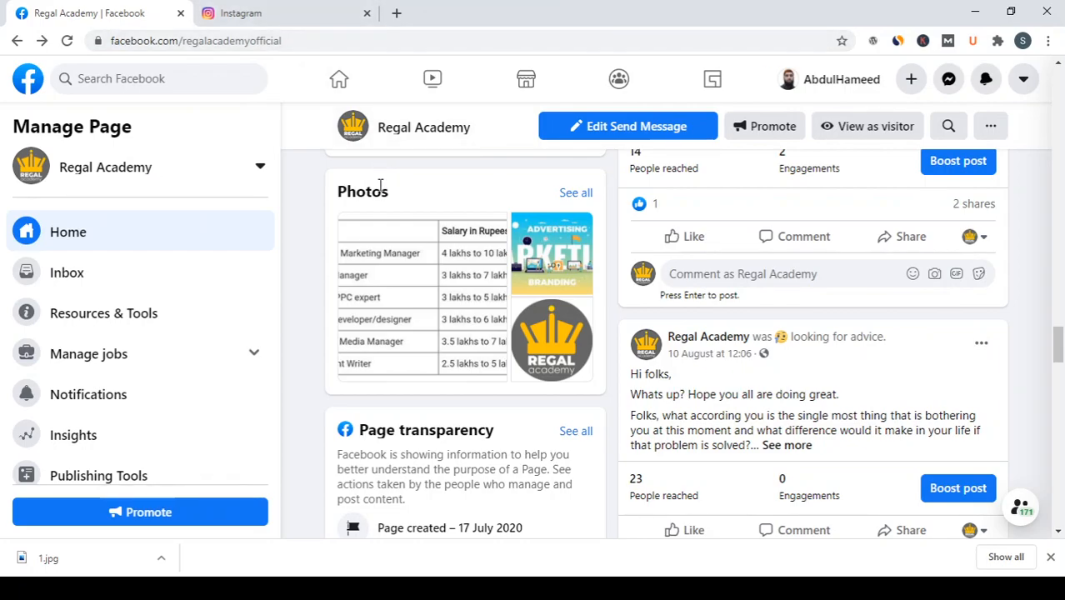
click(343, 81)
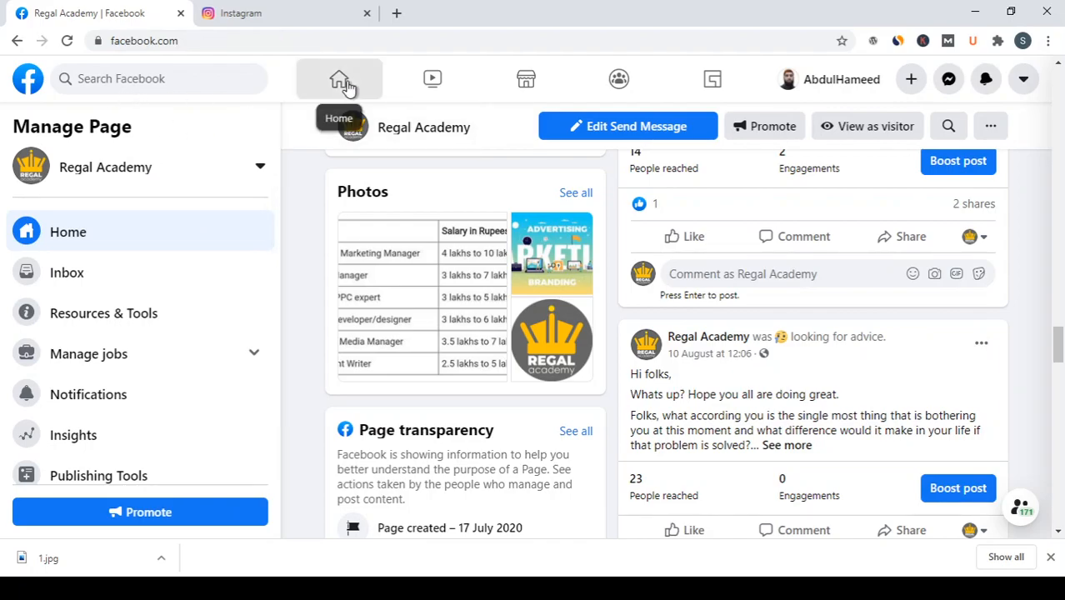
Step: Switch to Instagram and log out of the Regal Academy account
click(236, 19)
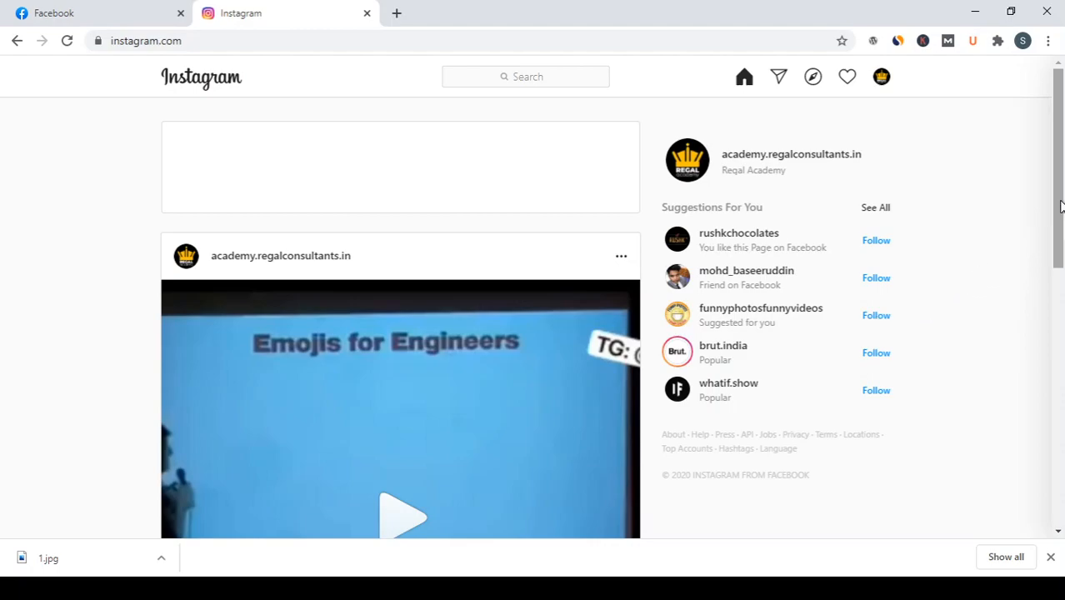
drag(1060, 195, 1043, 167)
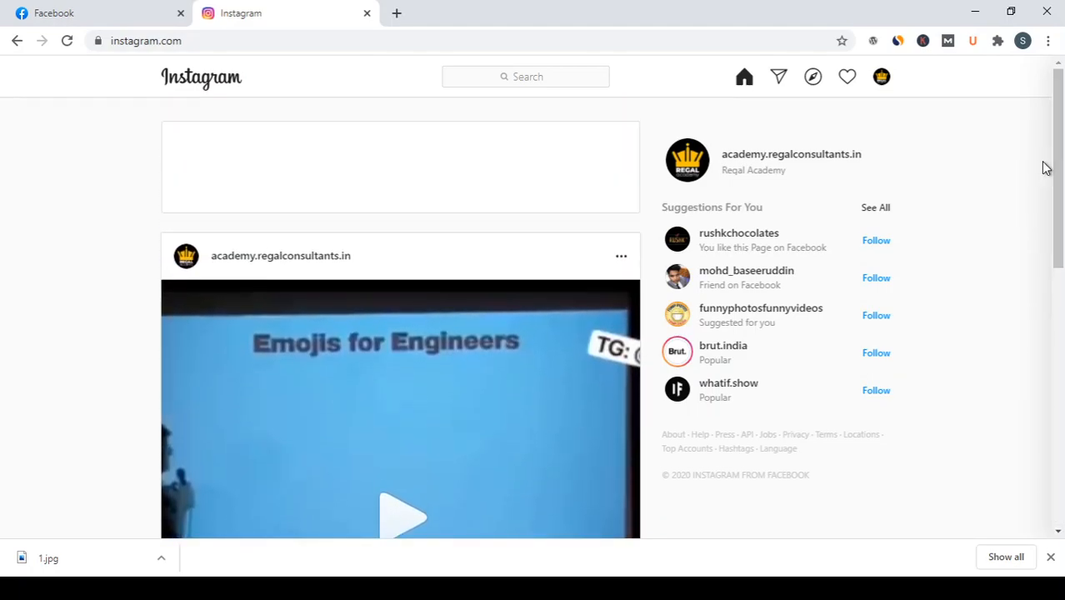
click(883, 80)
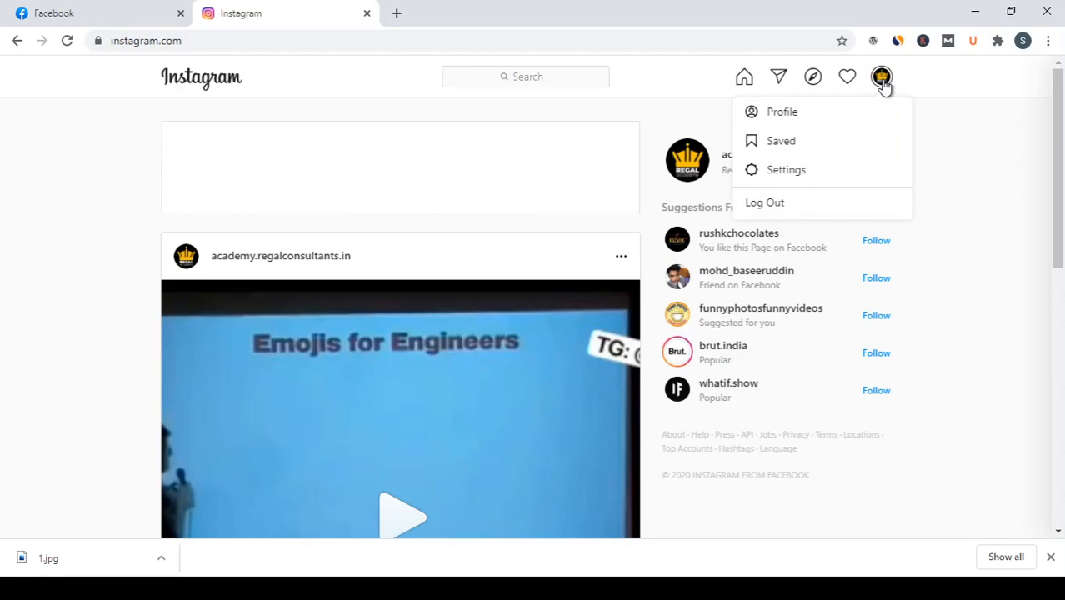
click(764, 203)
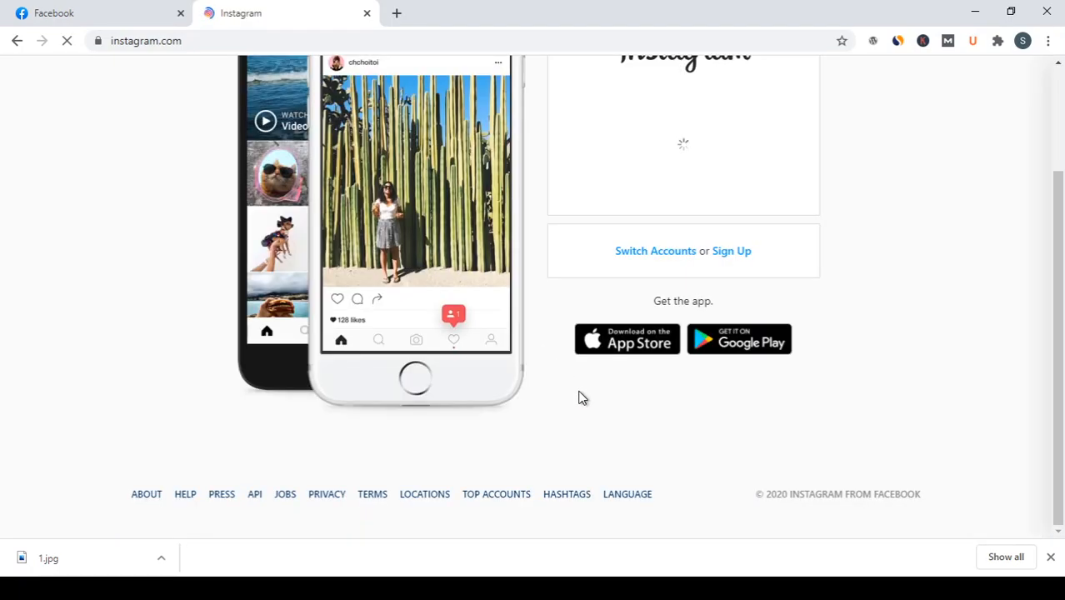
Step: Log in to Instagram with the saved personal account and dismiss the browser's downloads bar
drag(1058, 346, 1058, 237)
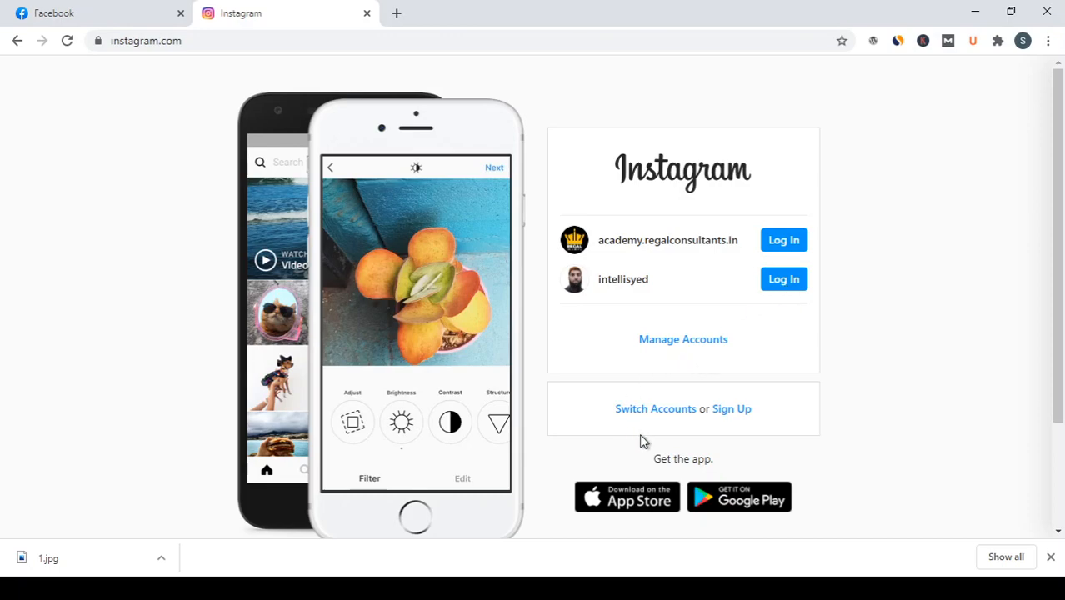
click(786, 285)
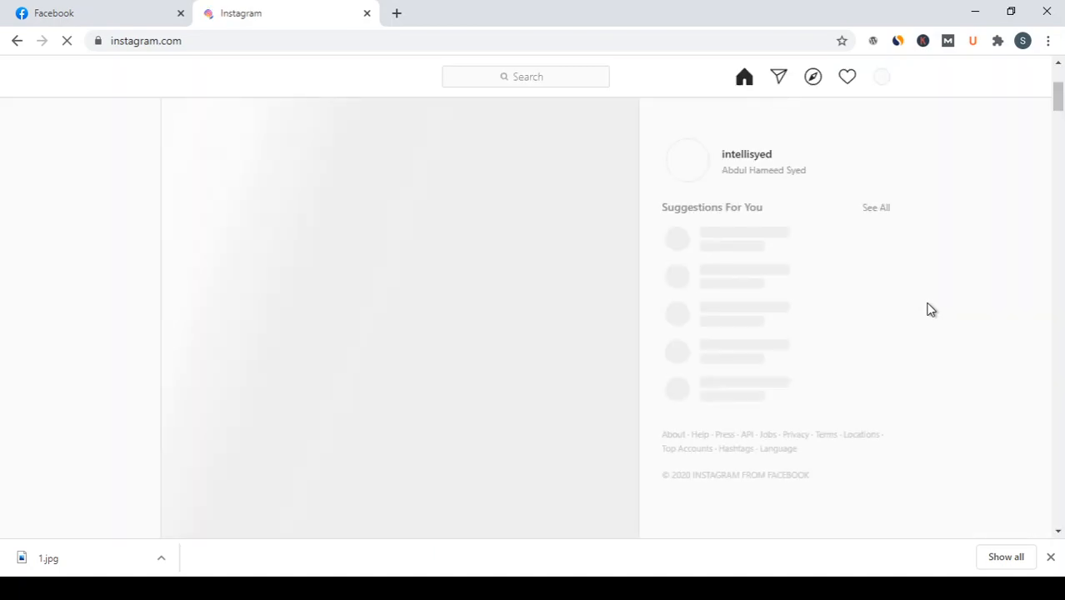
click(1051, 557)
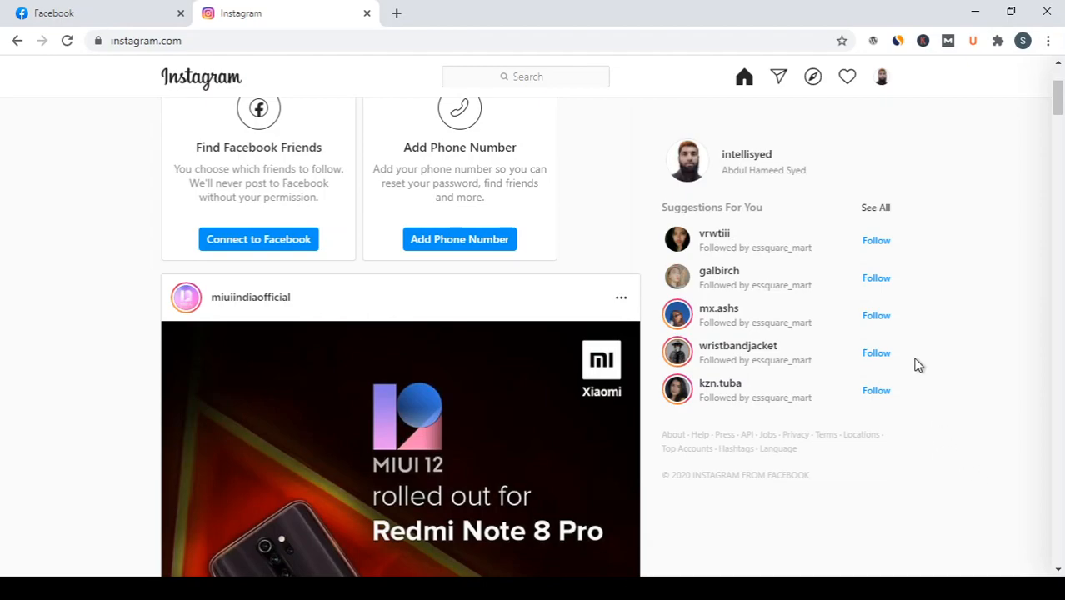
Step: Open the personal account's profile page and look through its settings options, leaving them unchanged
click(881, 76)
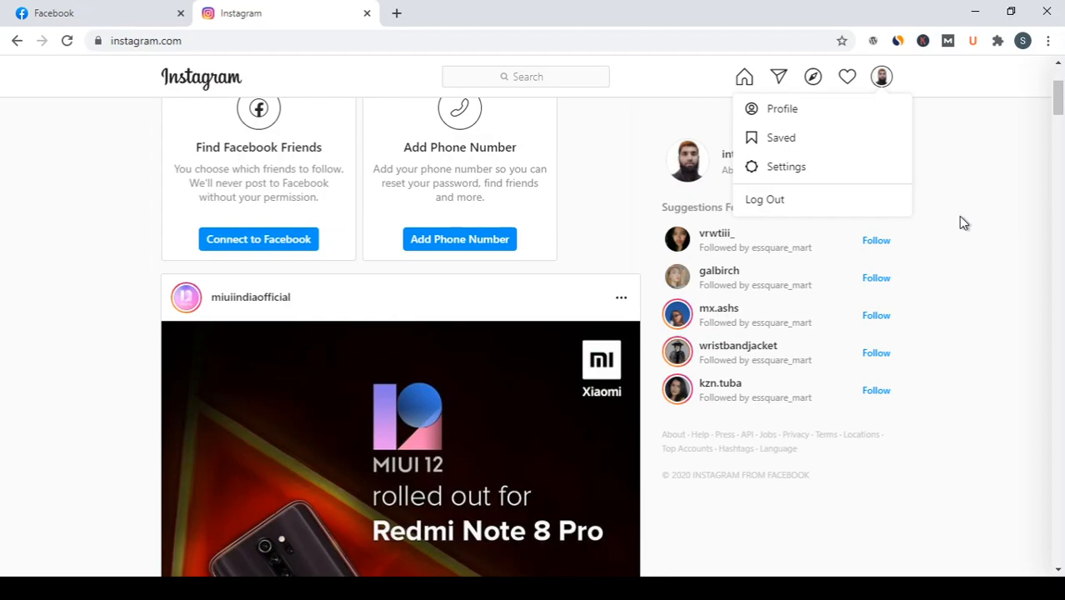
click(783, 114)
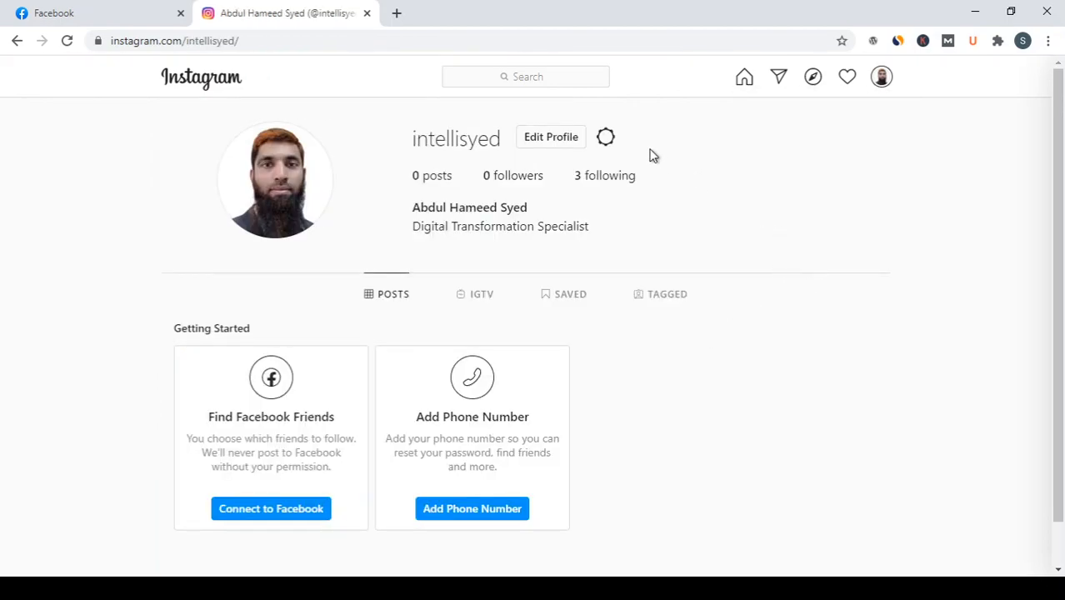
click(606, 138)
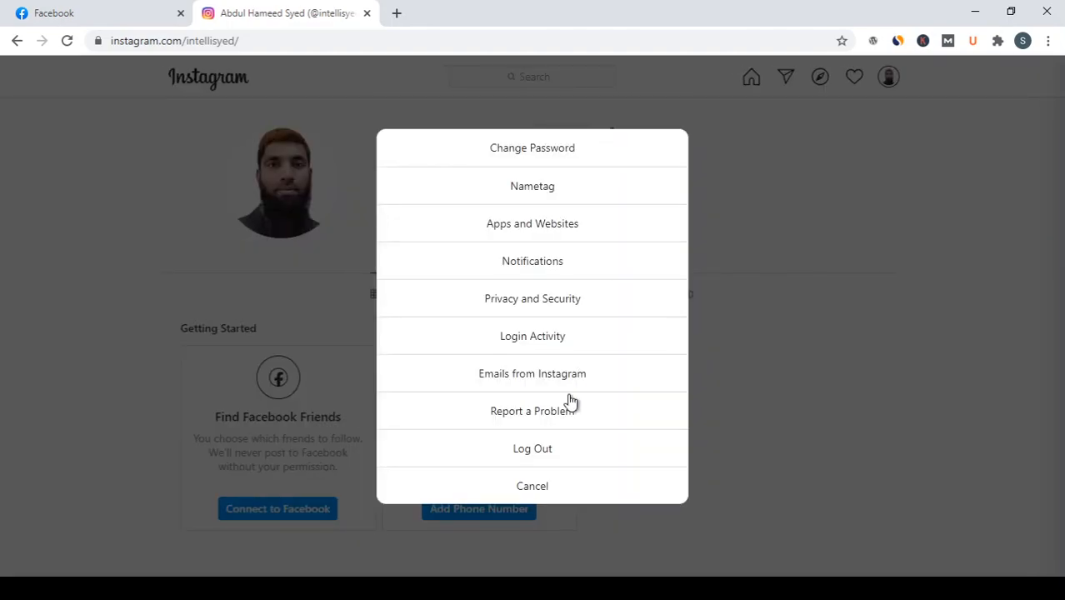
click(778, 361)
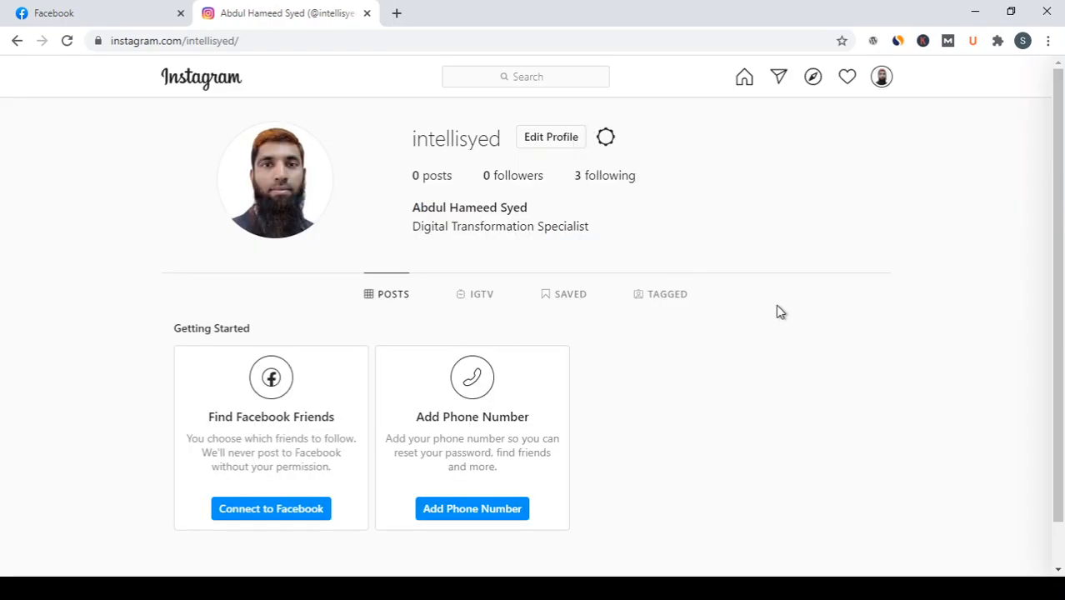
Step: Look through the profile's IGTV, Saved and Tagged sections and return to Posts
scroll(777, 309, down, 1)
scroll(775, 311, up, 1)
click(493, 297)
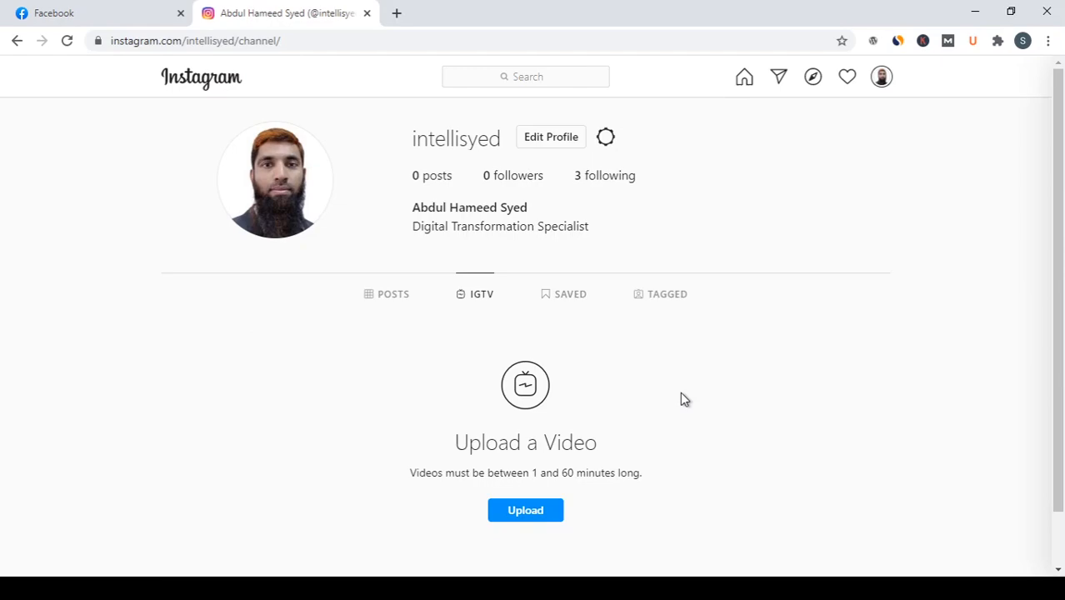
click(575, 298)
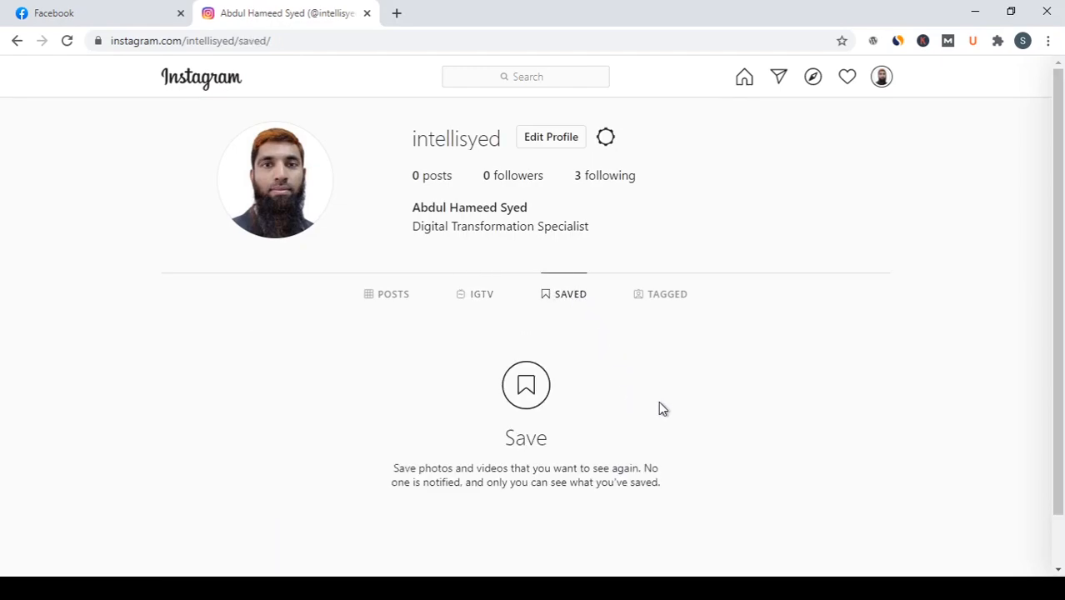
click(669, 292)
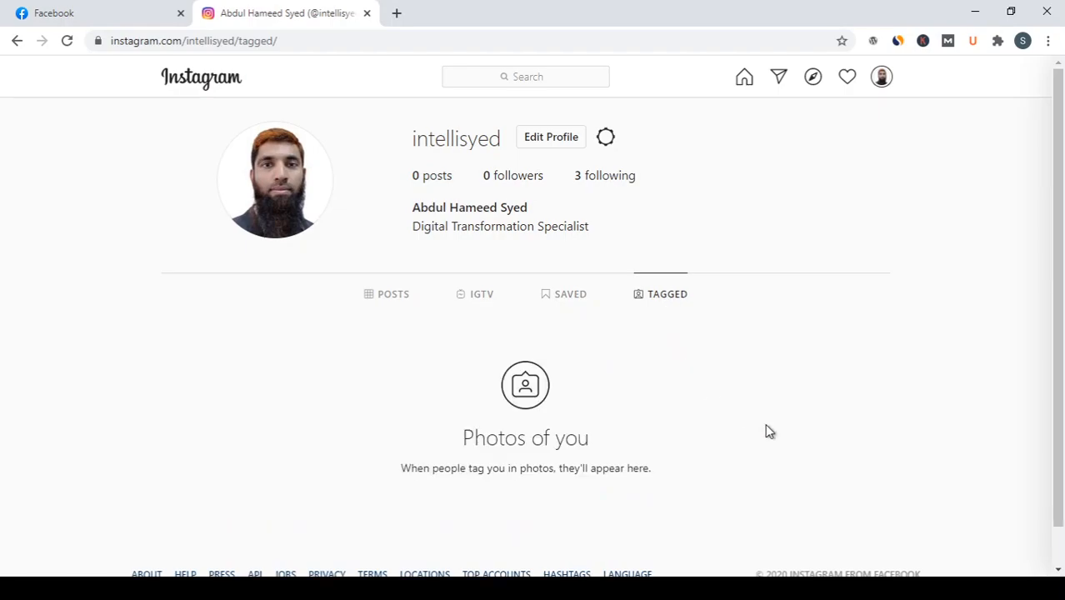
click(399, 298)
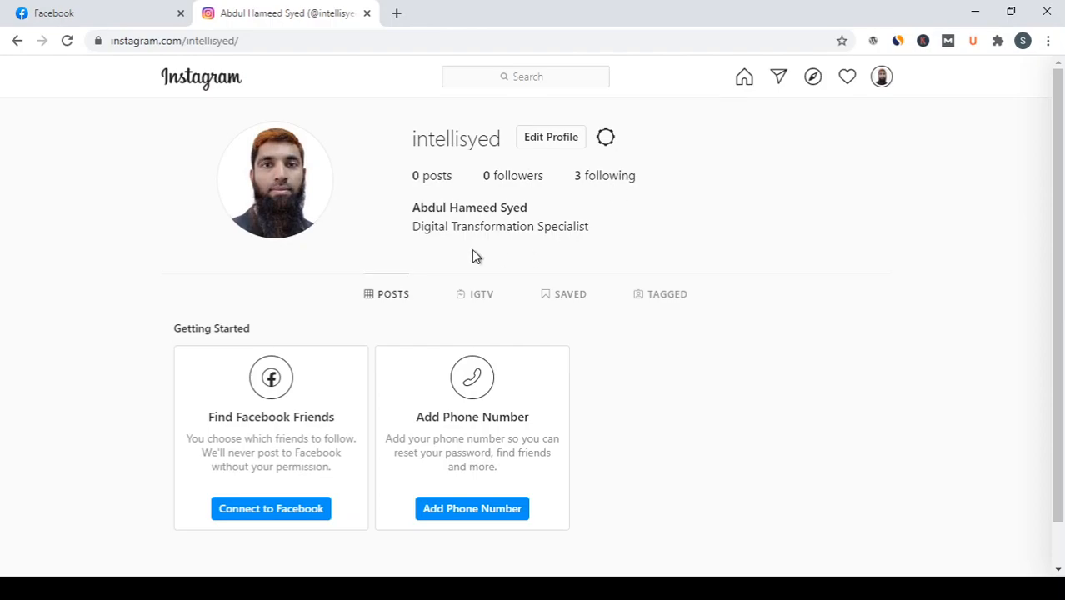
Step: Review the people and hashtags the profile follows, and close the Following list
click(630, 178)
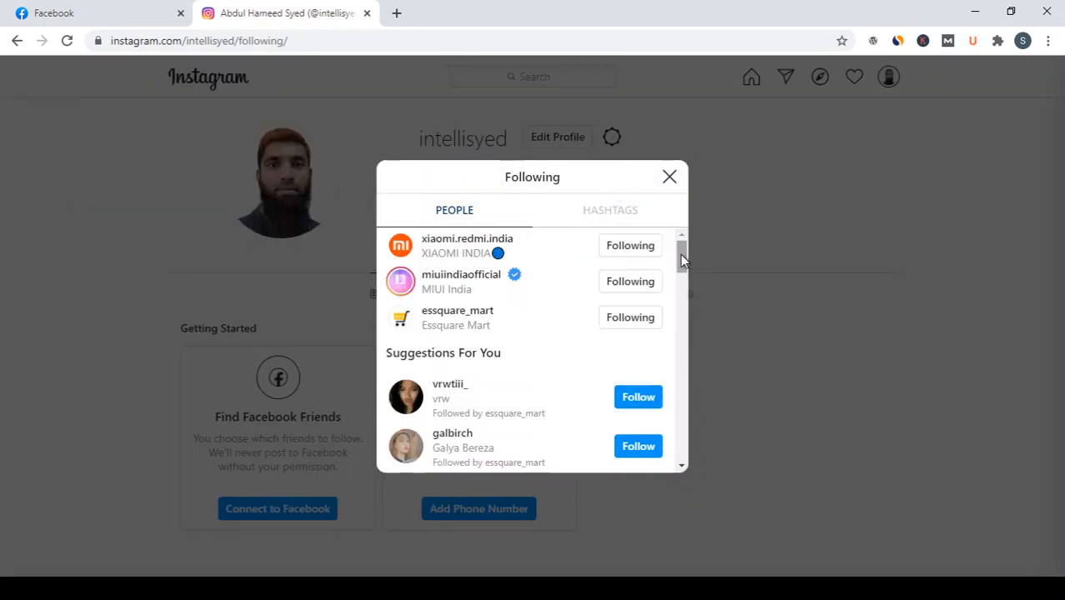
mouse_move(680, 254)
mouse_down()
mouse_move(683, 333)
mouse_move(676, 241)
mouse_up()
click(610, 212)
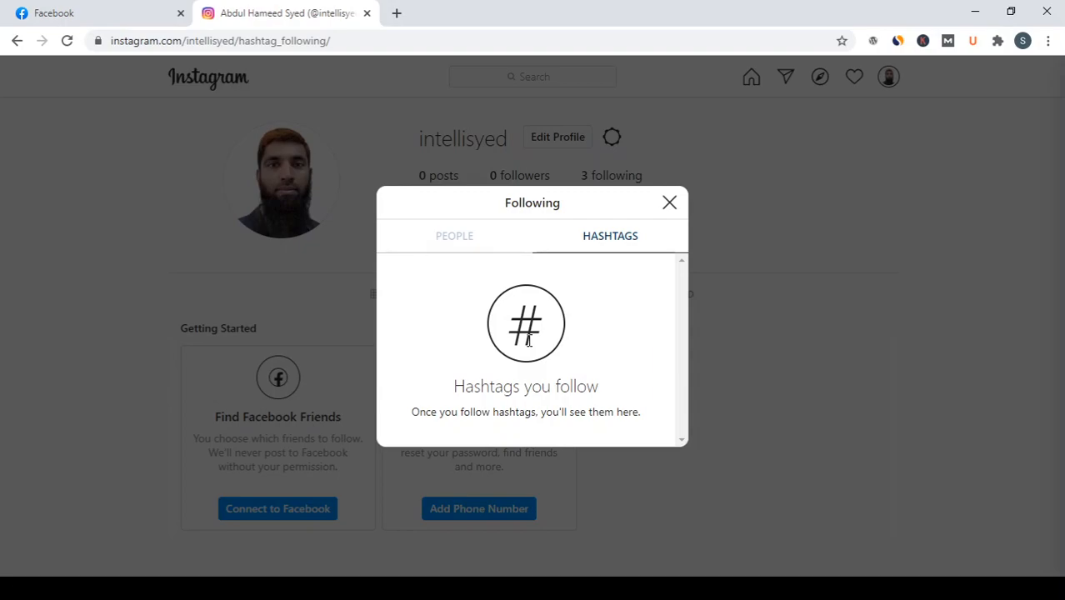
click(671, 204)
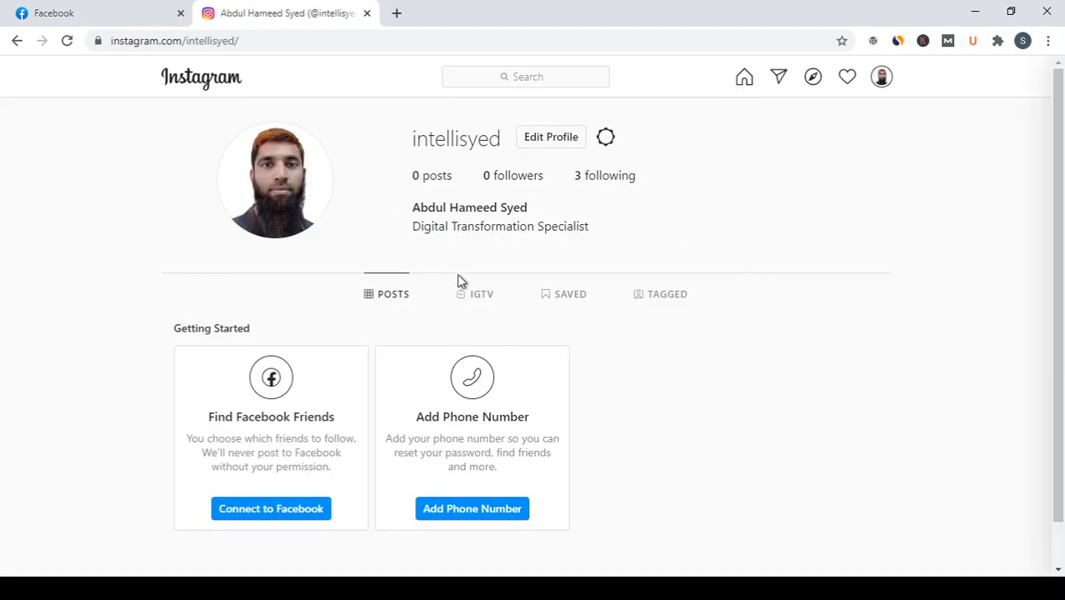
scroll(919, 367, down, 1)
scroll(921, 368, up, 1)
click(882, 79)
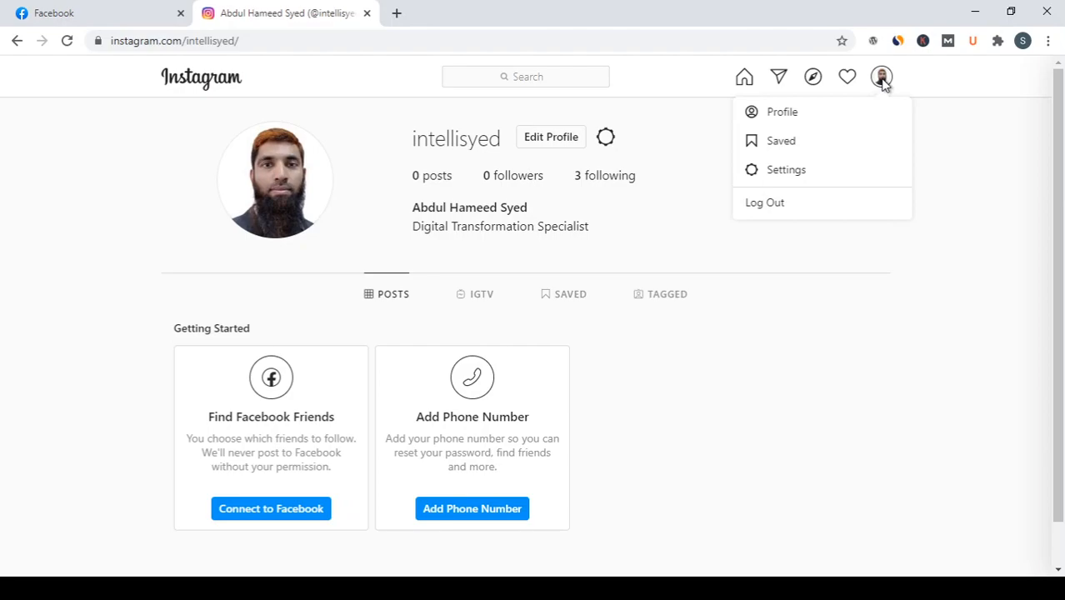
click(801, 115)
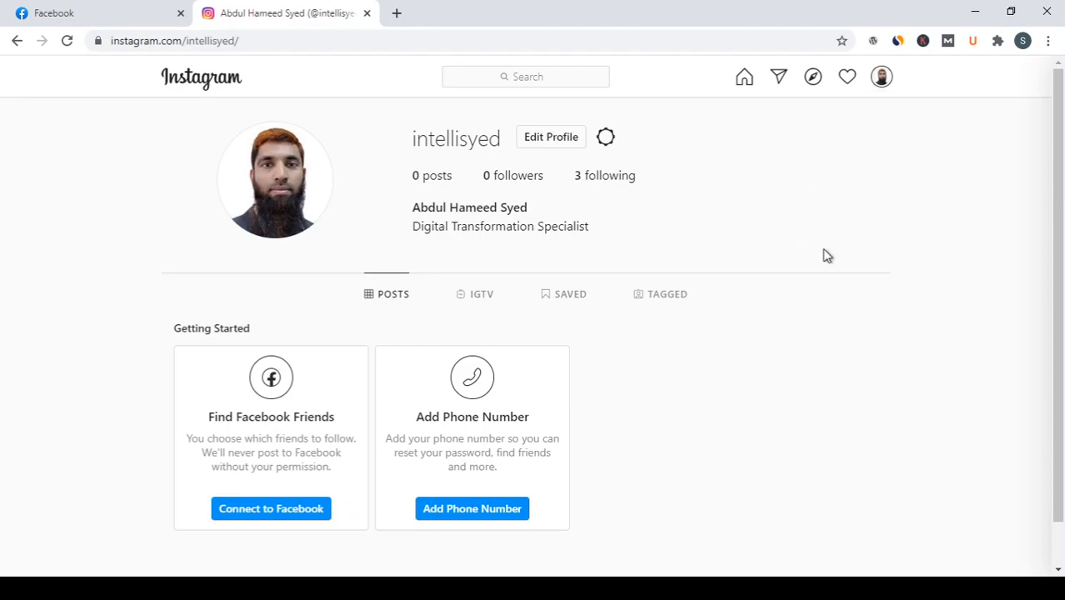
scroll(773, 261, down, 1)
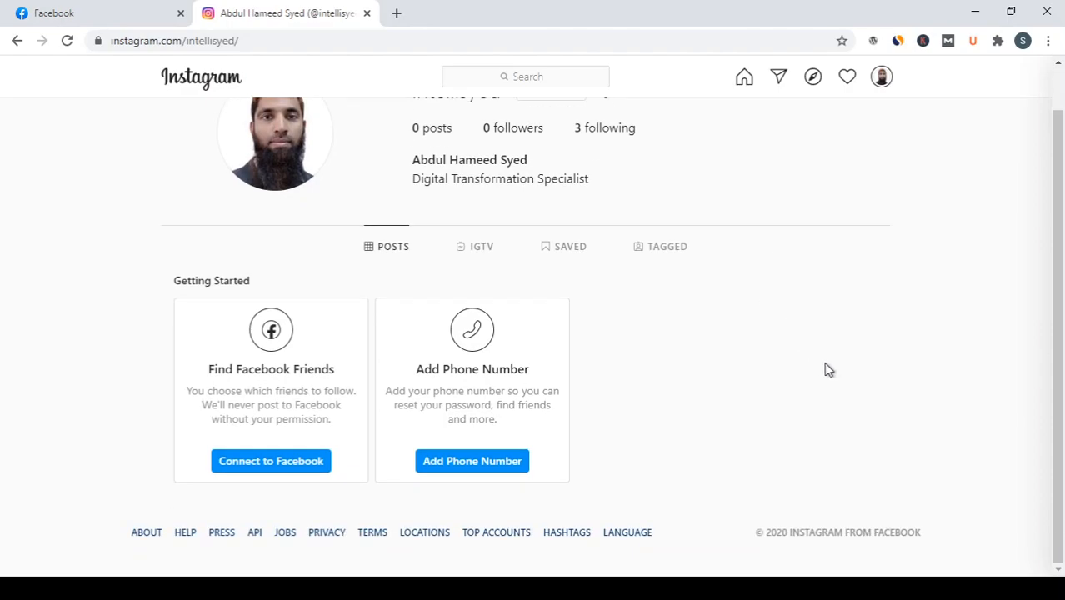
scroll(828, 370, up, 1)
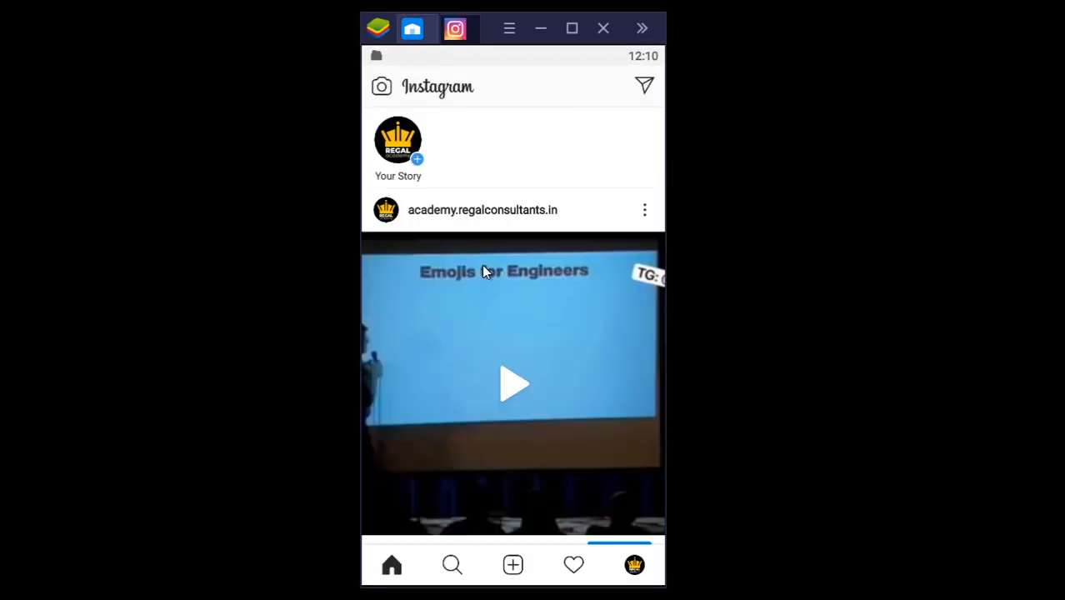
Step: In the Instagram mobile app, open the Regal Academy profile and view the list of available accounts
click(635, 566)
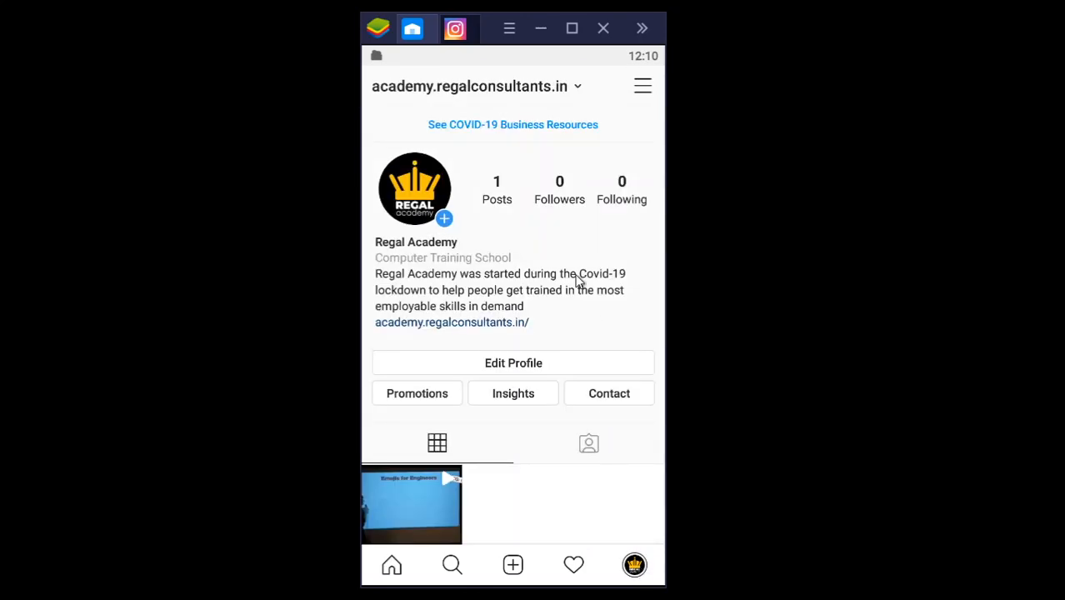
click(578, 87)
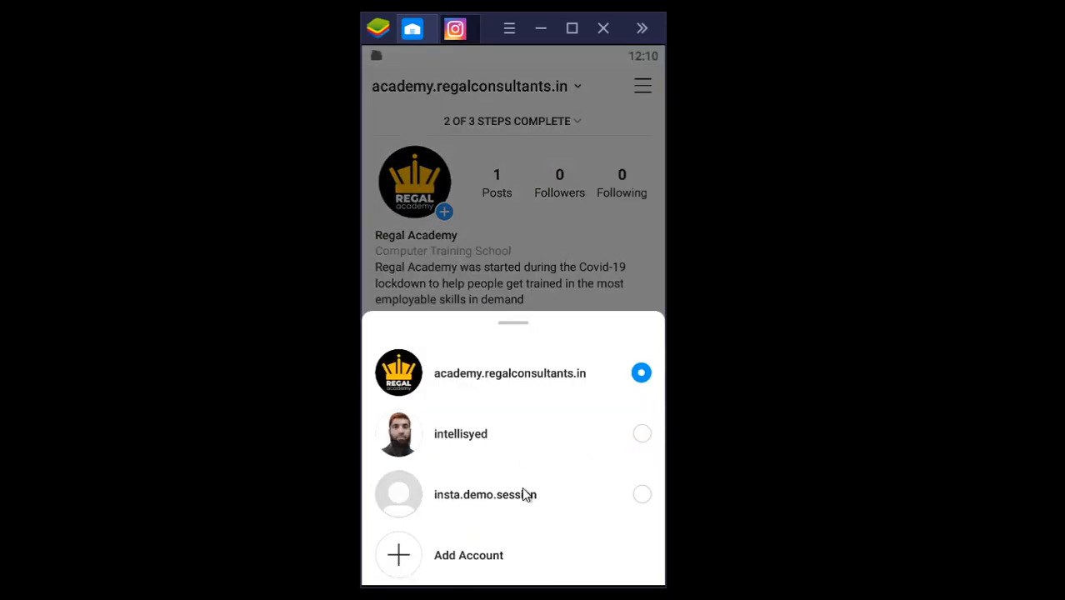
click(616, 122)
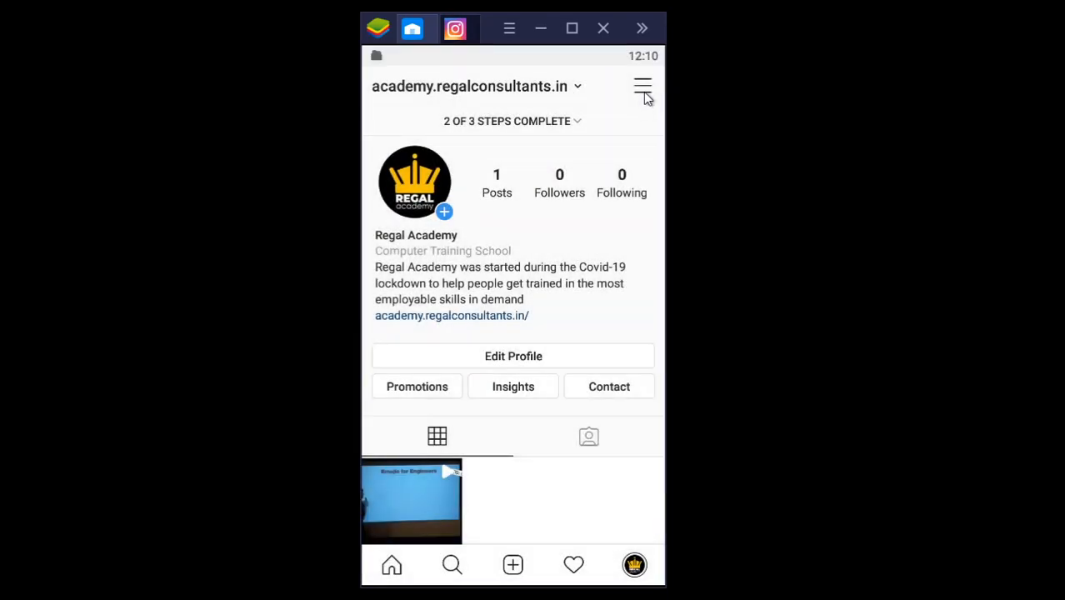
Step: Log out of the academy.regalconsultants.in account from the app's settings, keeping Remember my login info enabled
click(643, 90)
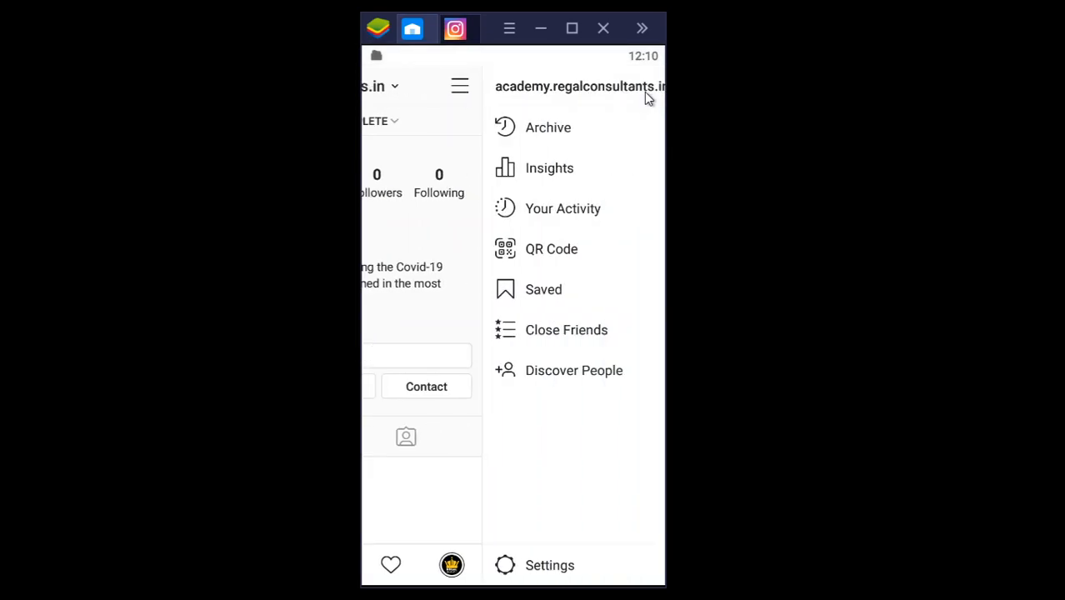
click(514, 567)
scroll(501, 473, down, 5)
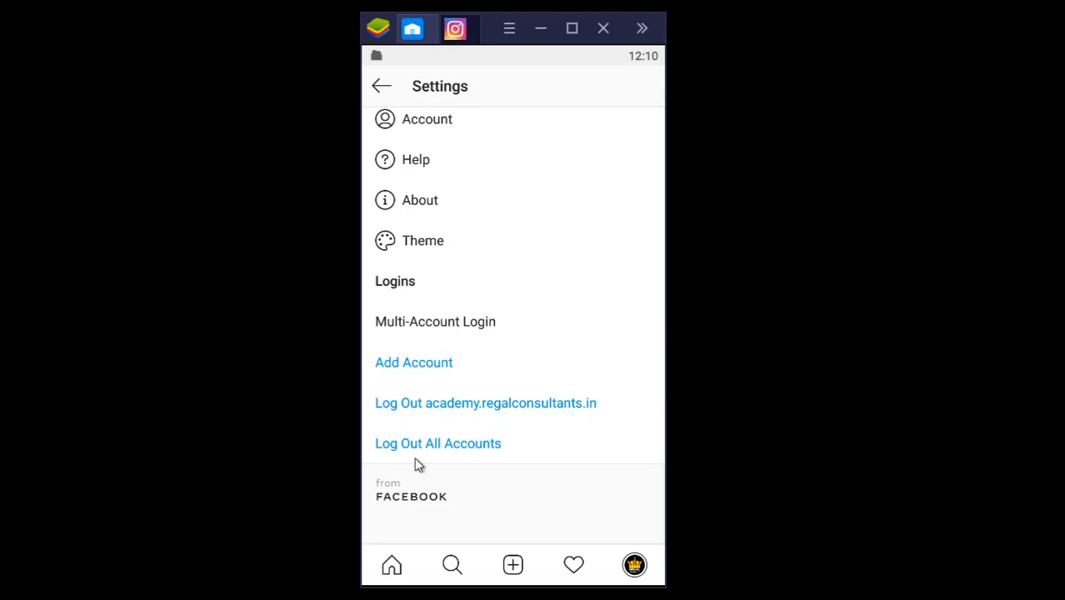
click(419, 407)
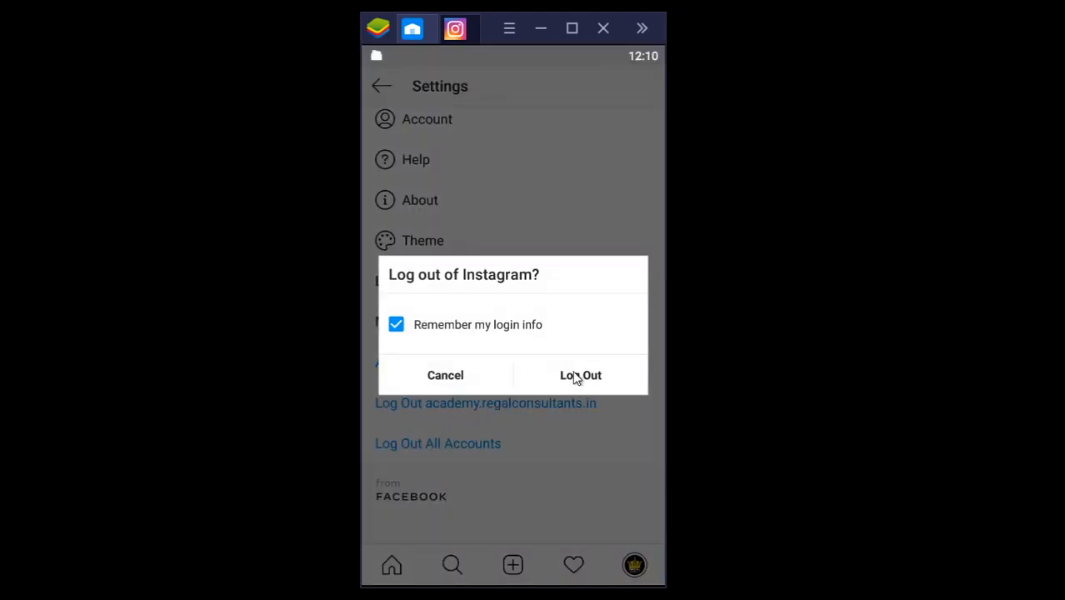
click(575, 377)
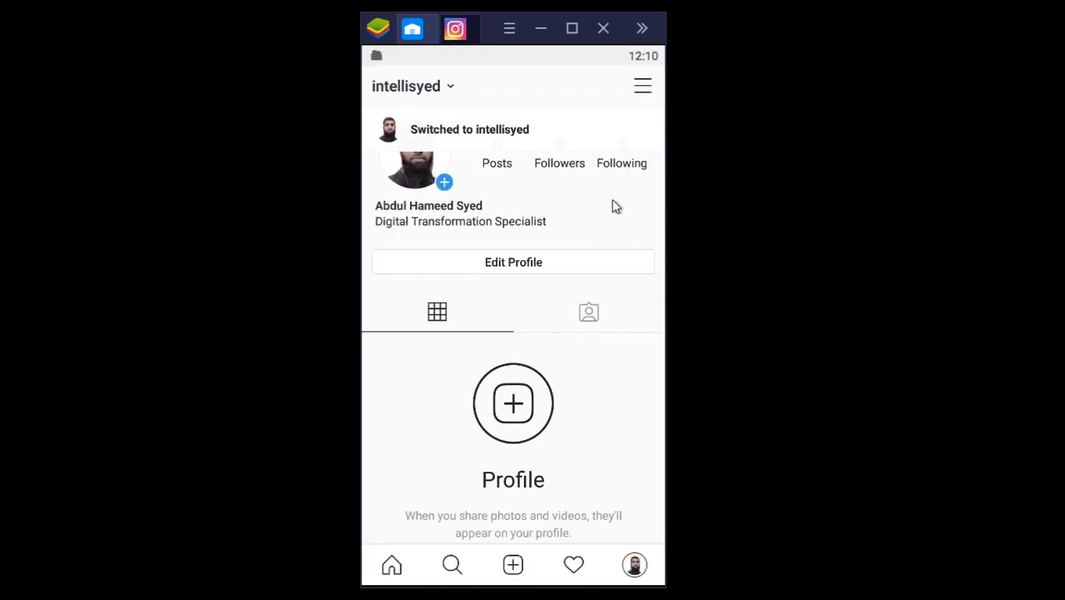
Step: Log out of the two remaining accounts, the personal account and insta.demo.session, from the app's settings
click(642, 89)
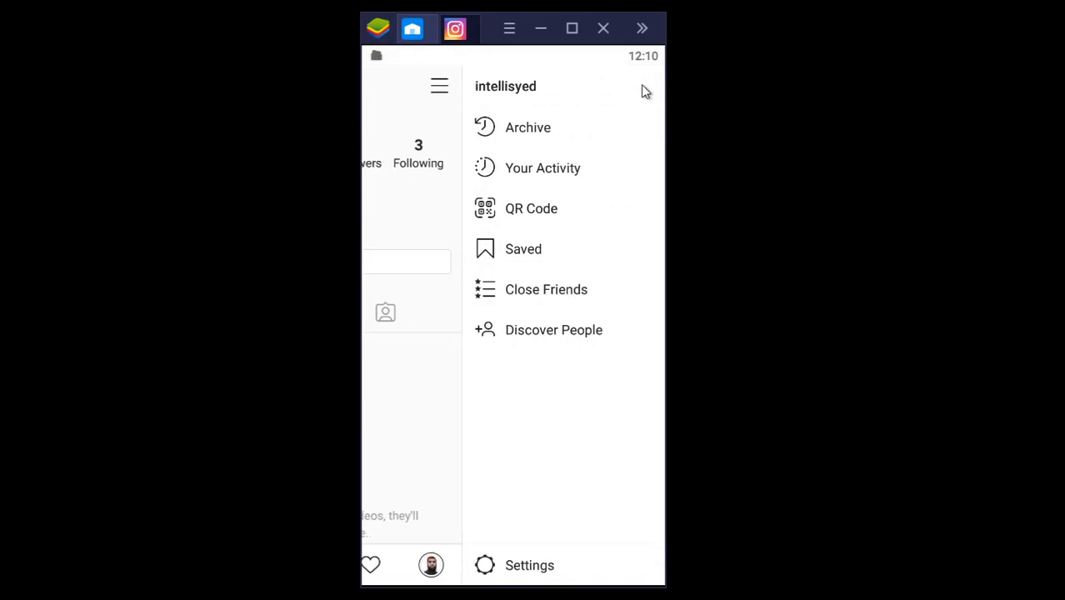
click(495, 577)
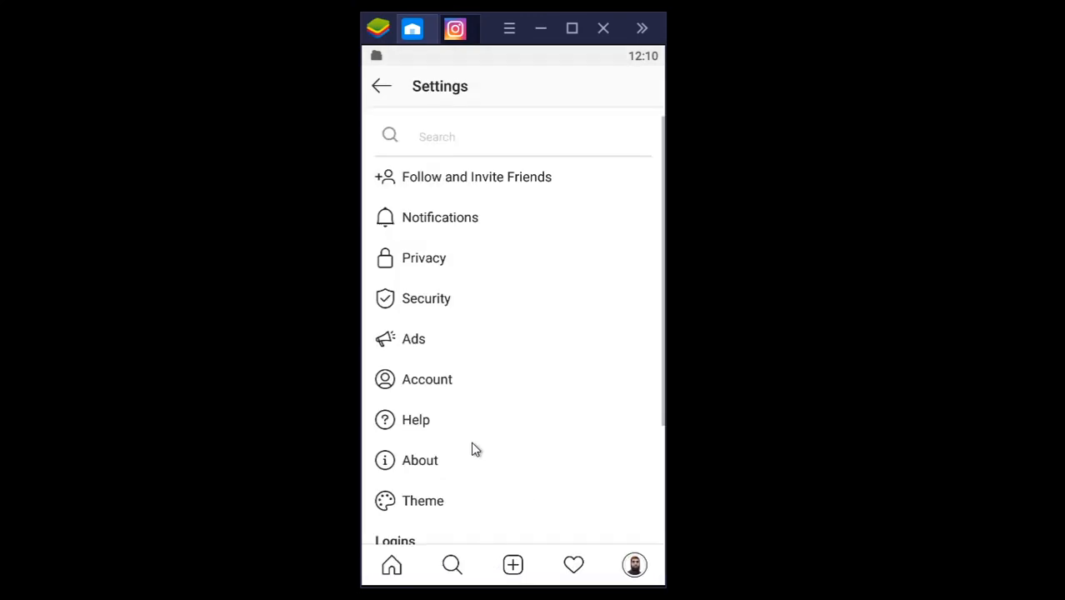
scroll(474, 408, down, 5)
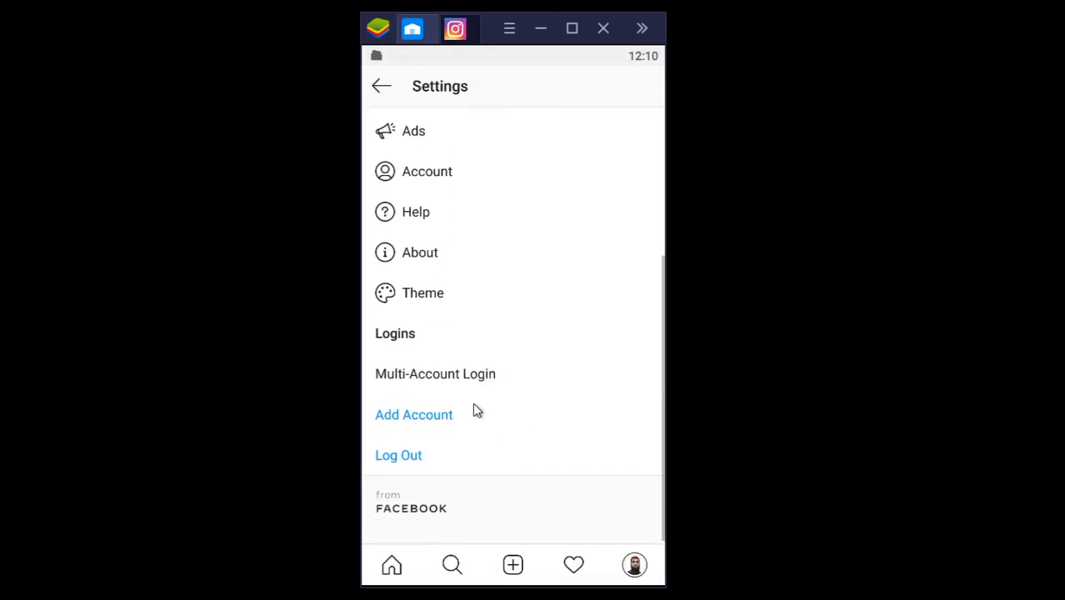
click(405, 444)
click(564, 390)
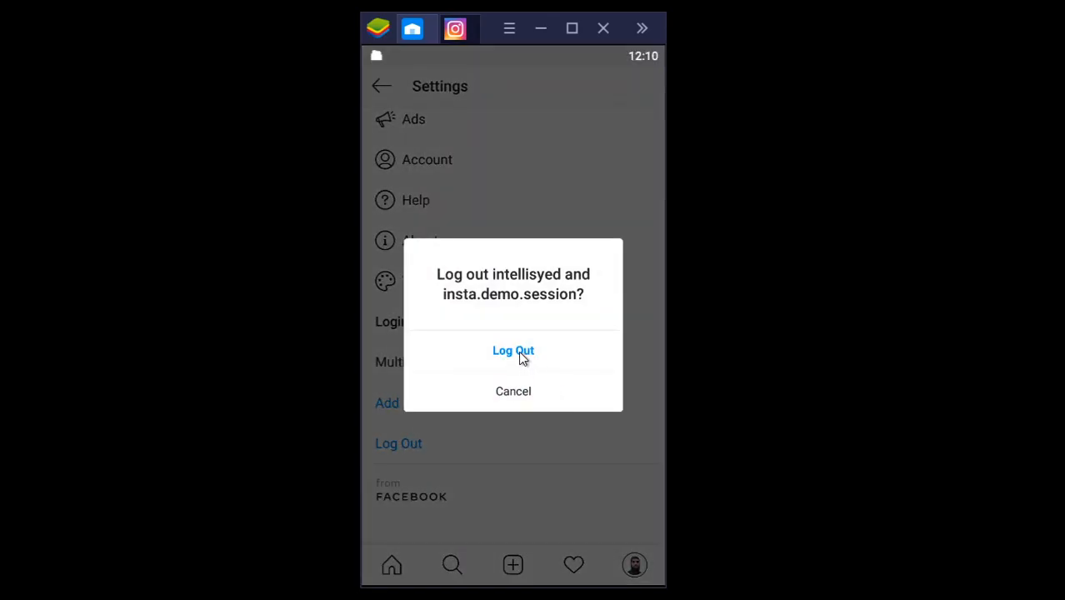
click(518, 350)
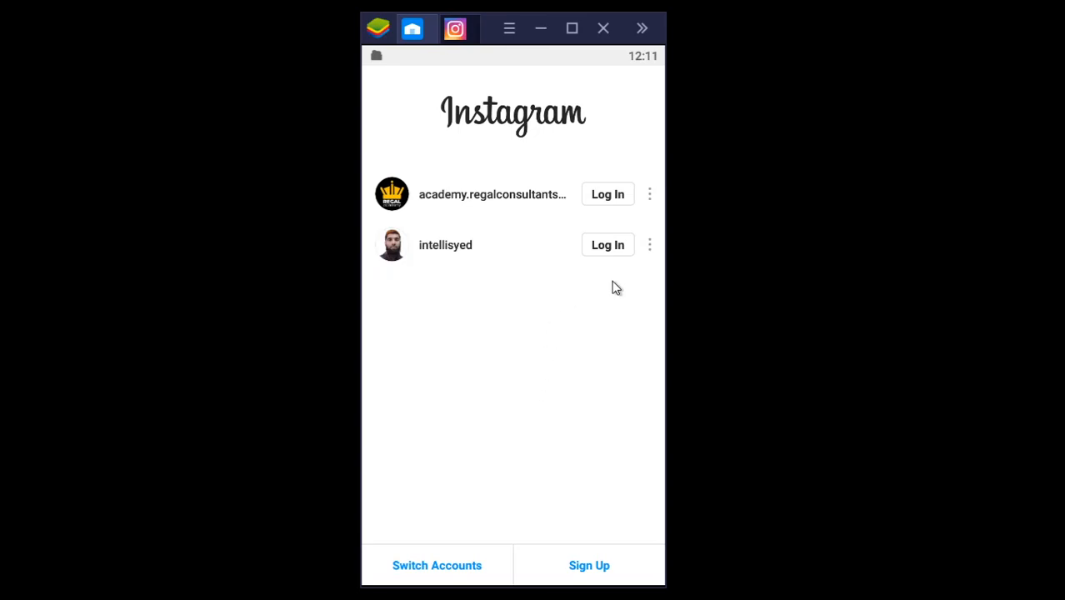
Step: Log back in to the saved personal account and tour Search, the new-post gallery, Activity and the profile
click(611, 250)
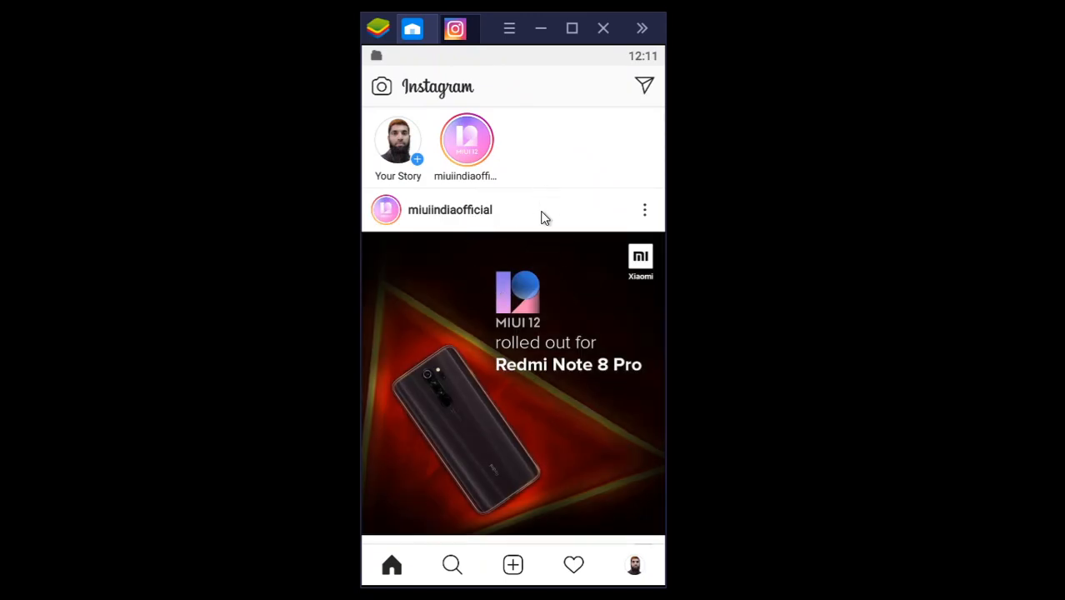
click(453, 568)
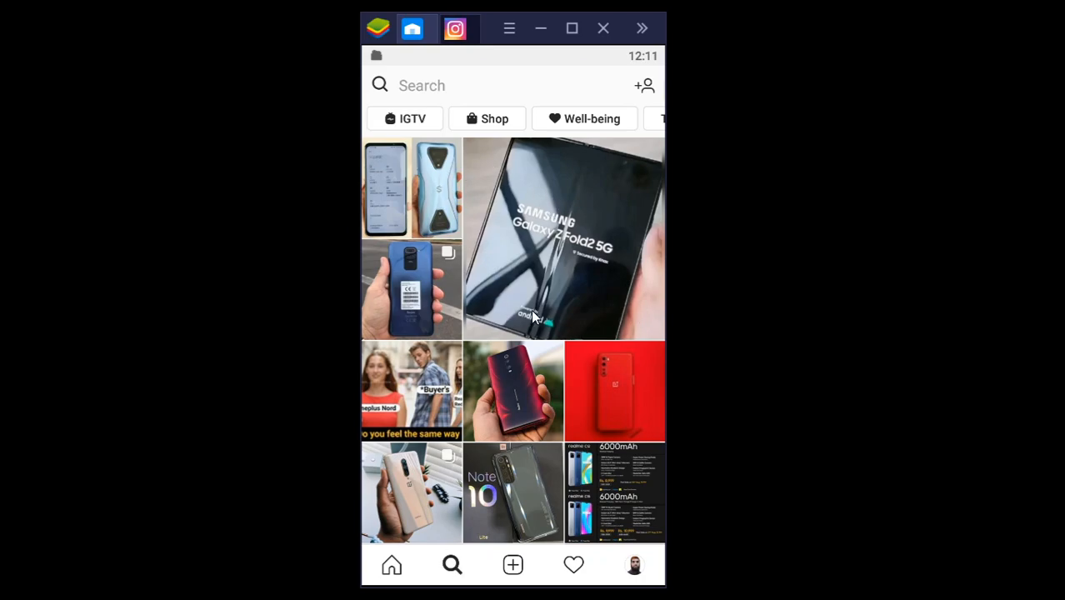
click(513, 567)
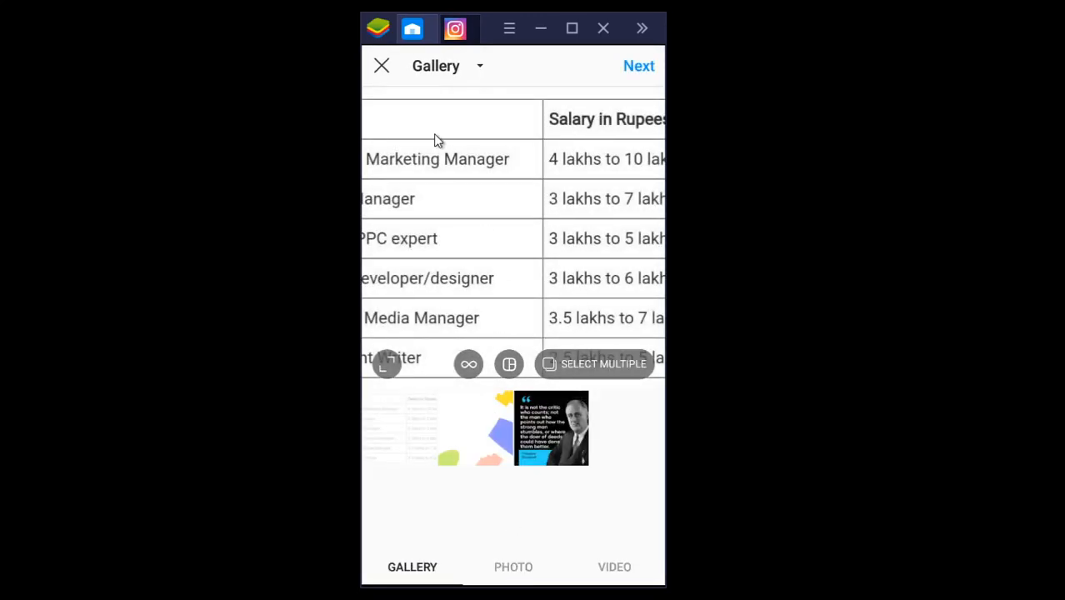
click(381, 68)
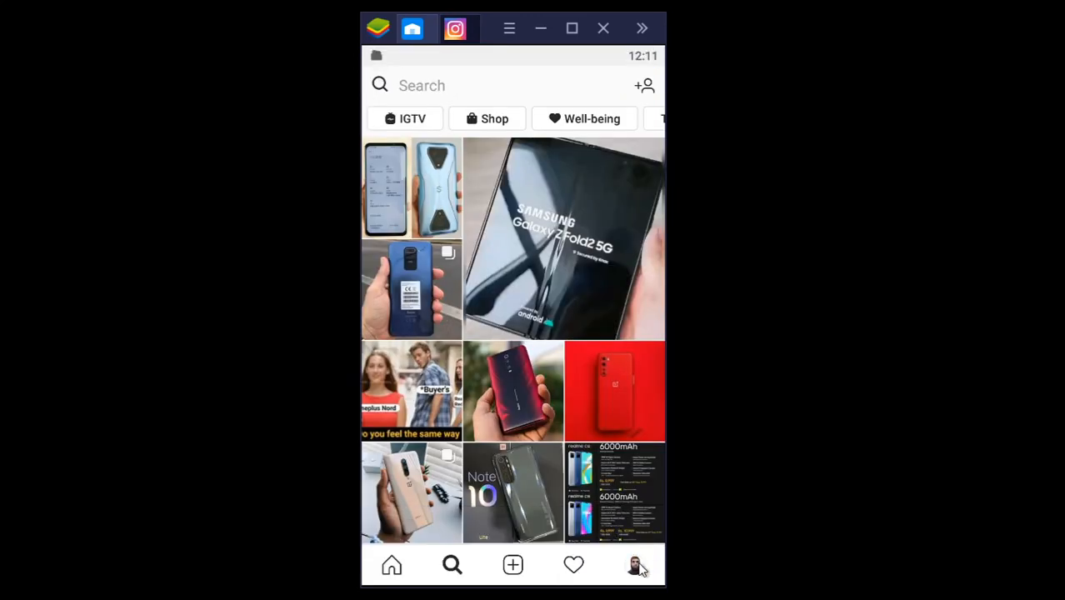
click(574, 566)
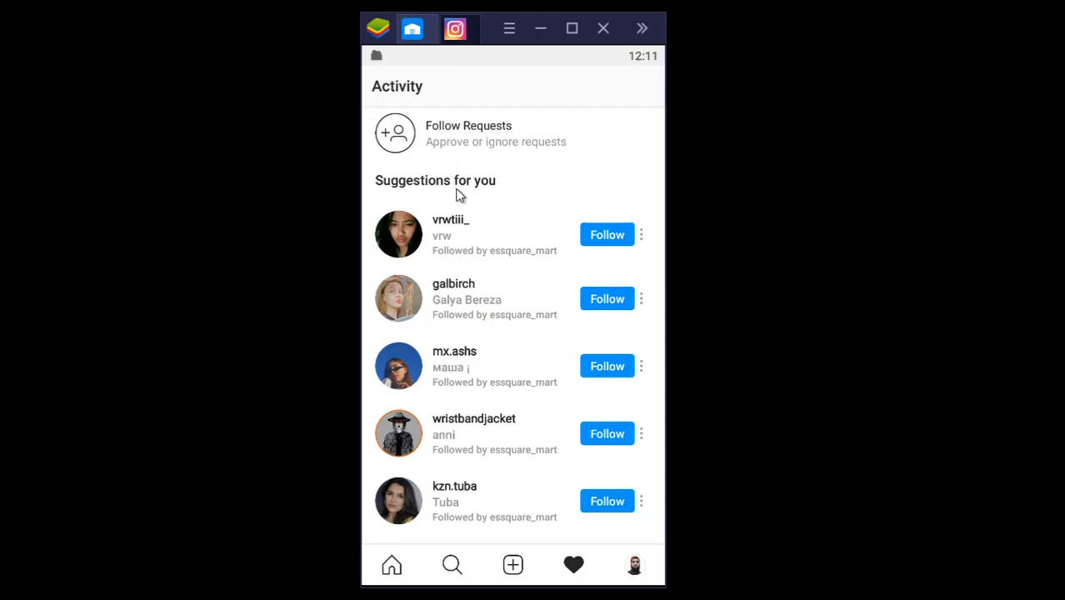
click(635, 568)
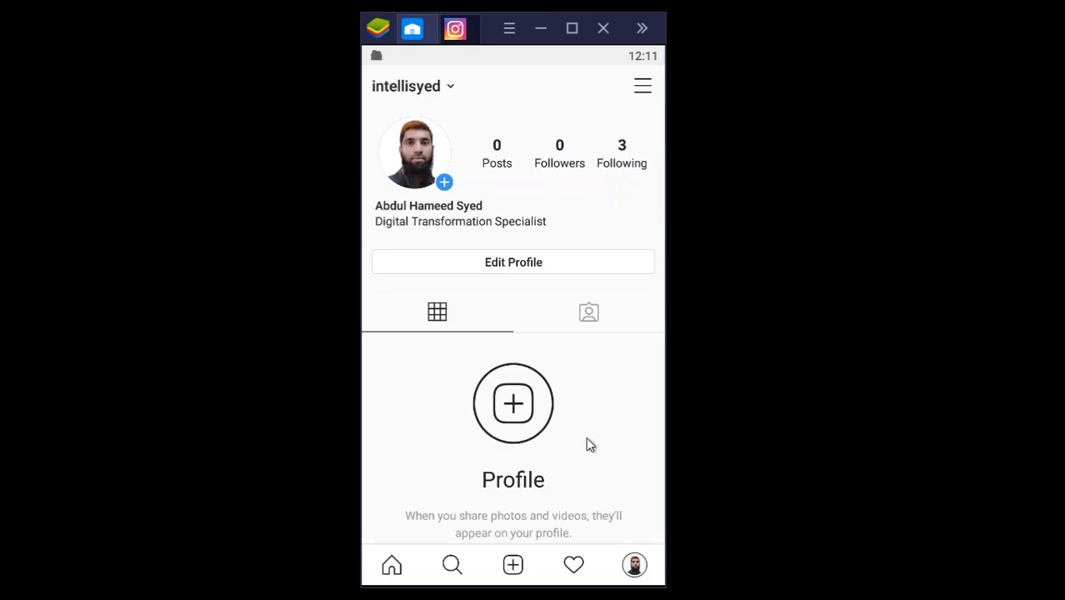
Step: Start creating a new account through the Add Account option in the personal account's settings
click(643, 86)
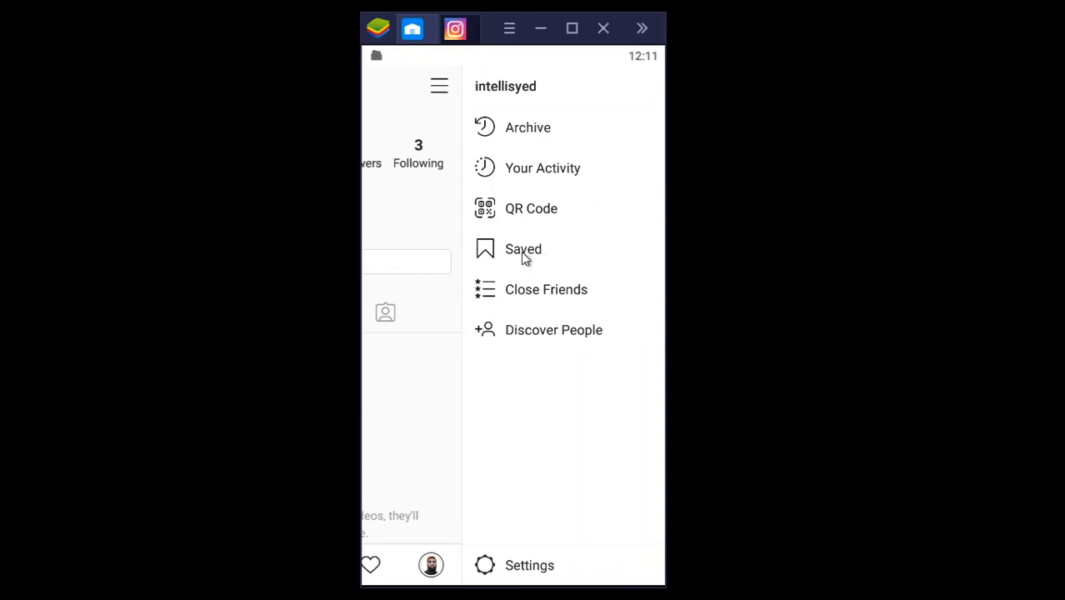
click(488, 566)
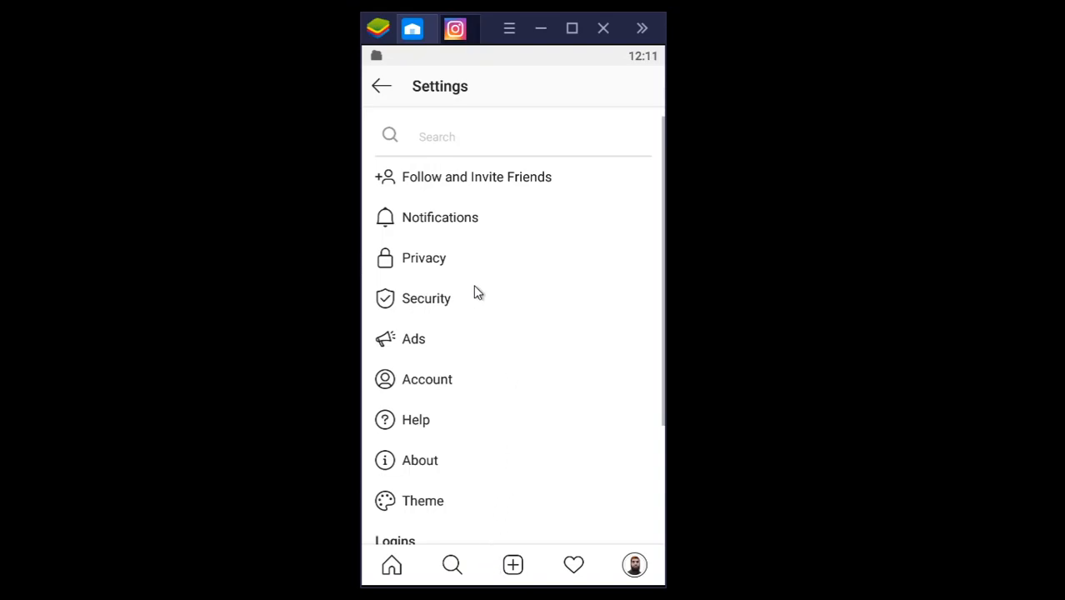
scroll(475, 291, down, 5)
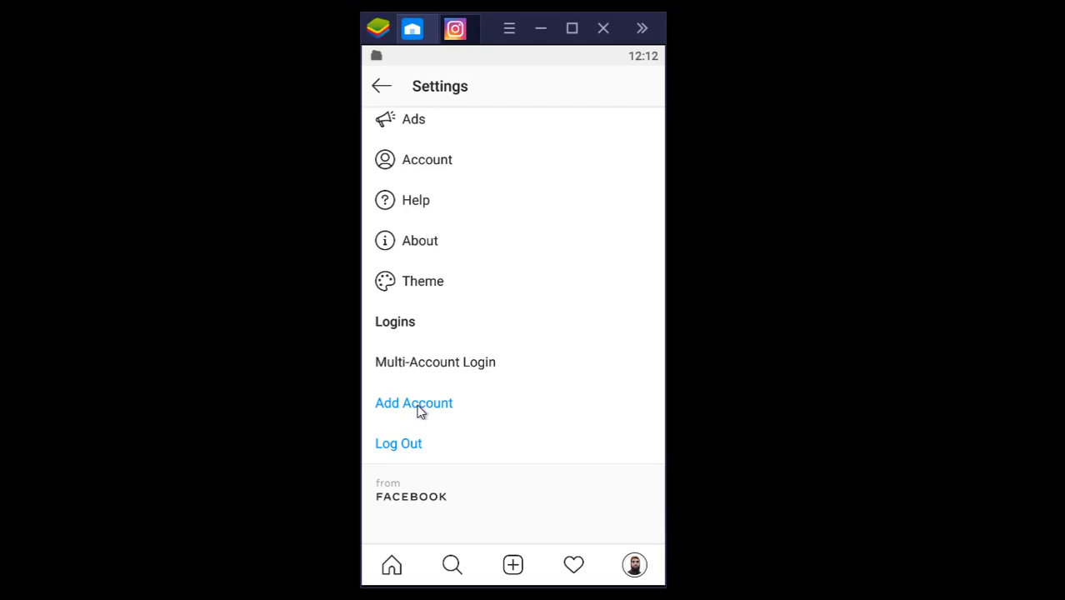
click(416, 404)
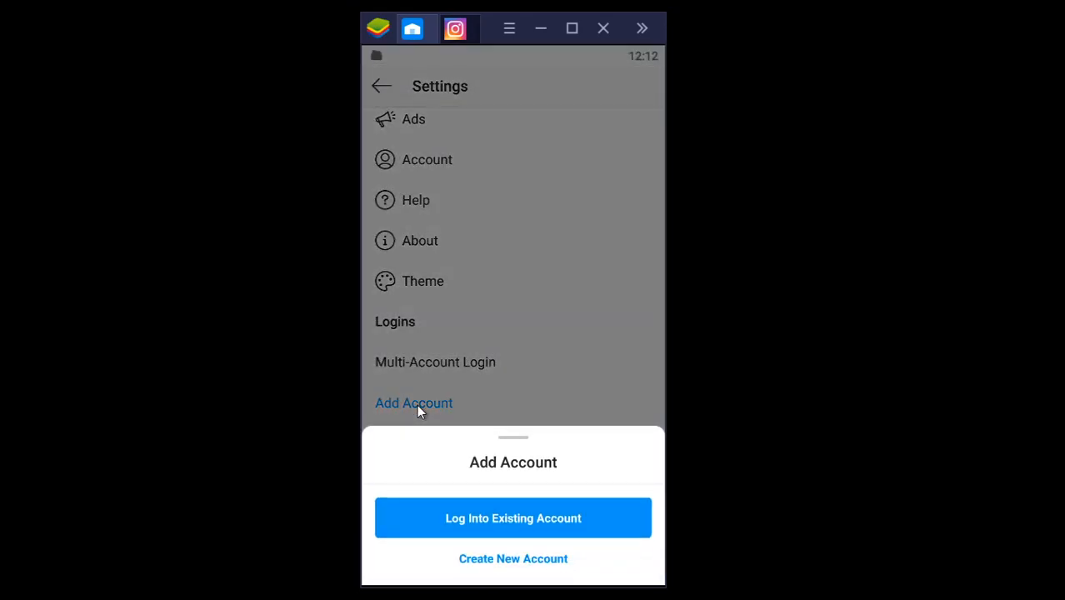
click(512, 559)
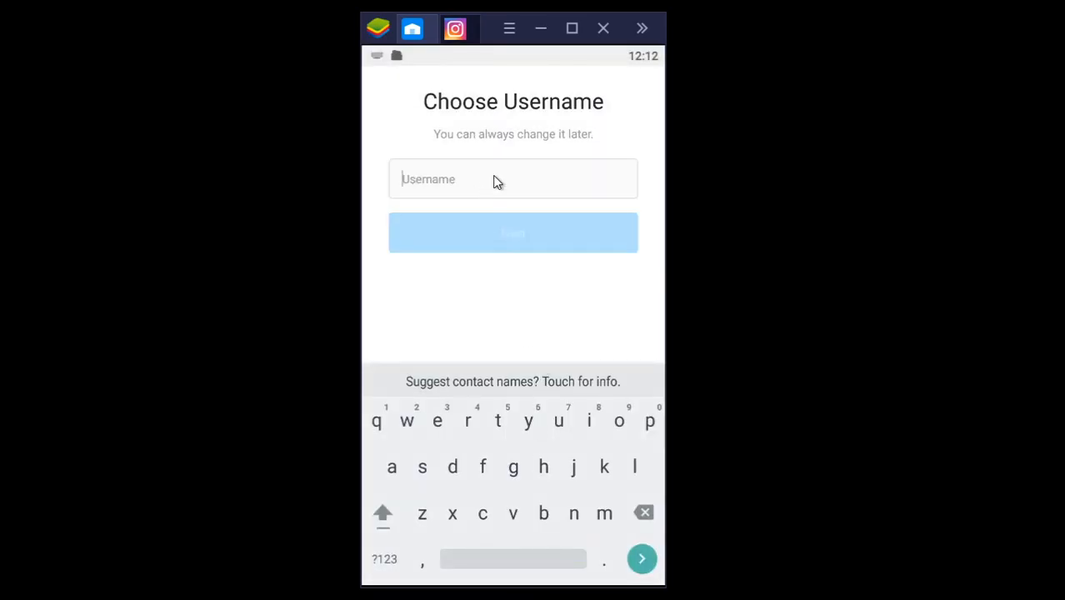
Step: Try insta.demo.session as the new account's username
text(ins)
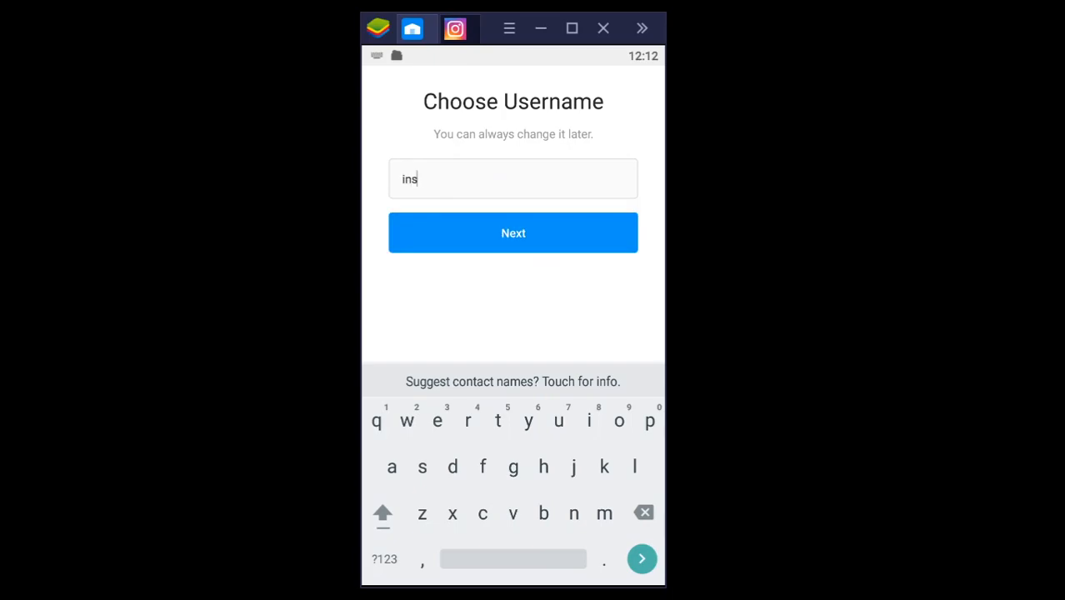
text(ta.demo.)
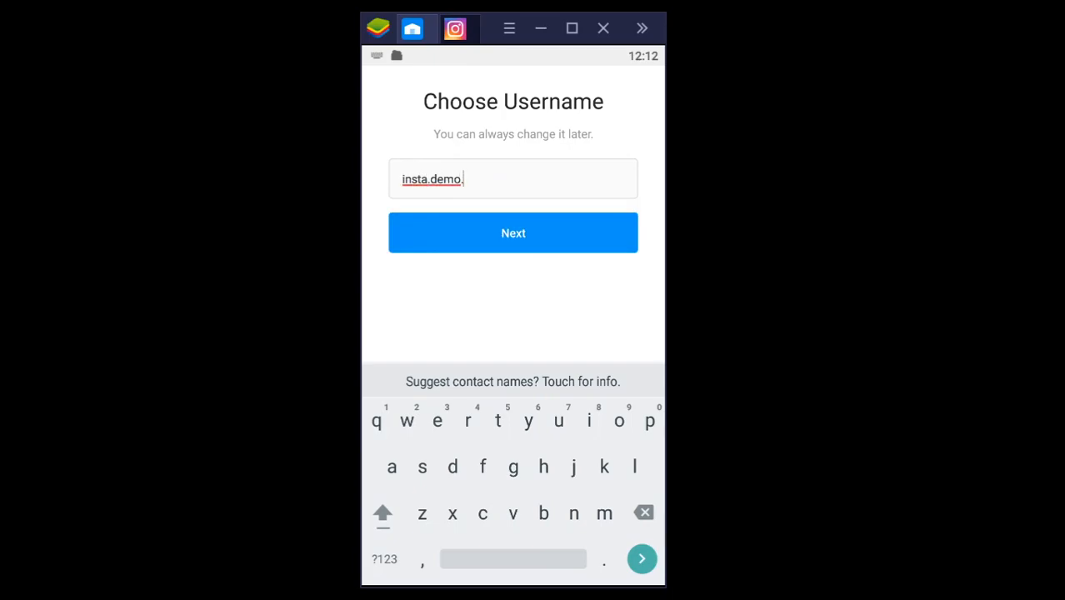
text(session)
key(Return)
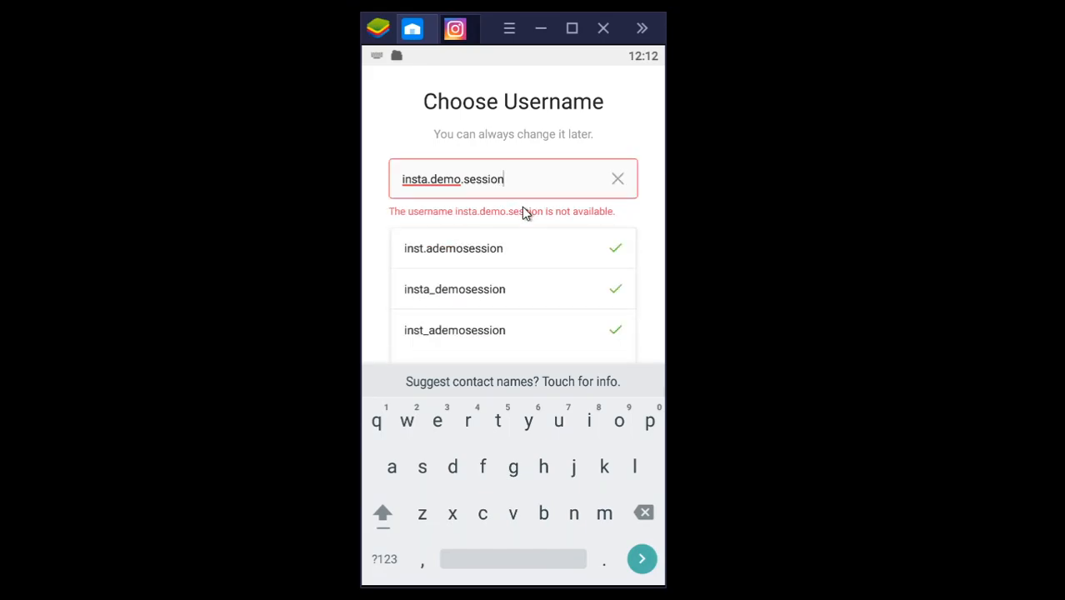
Step: Replace the chosen username with demosession.instagram and submit it
key(BackSpace)
key(BackSpace)
key(BackSpace)
key(BackSpace)
key(BackSpace)
key(BackSpace)
key(BackSpace)
key(BackSpace)
key(BackSpace)
key(BackSpace)
key(BackSpace)
key(BackSpace)
key(BackSpace)
key(BackSpace)
key(BackSpace)
key(BackSpace)
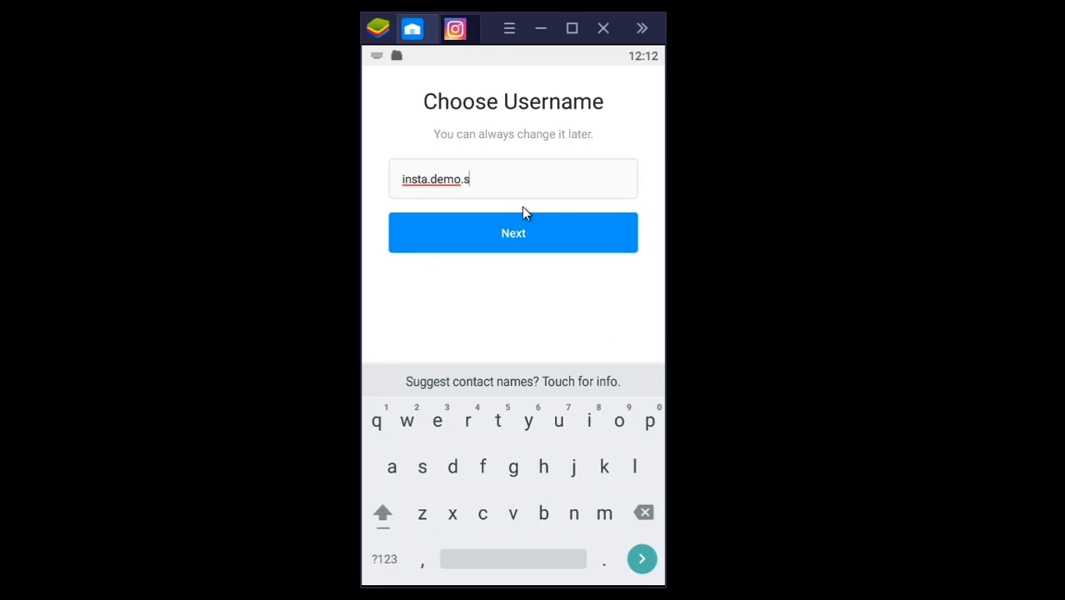
key(BackSpace)
key(BackSpace)
text(den)
key(BackSpace)
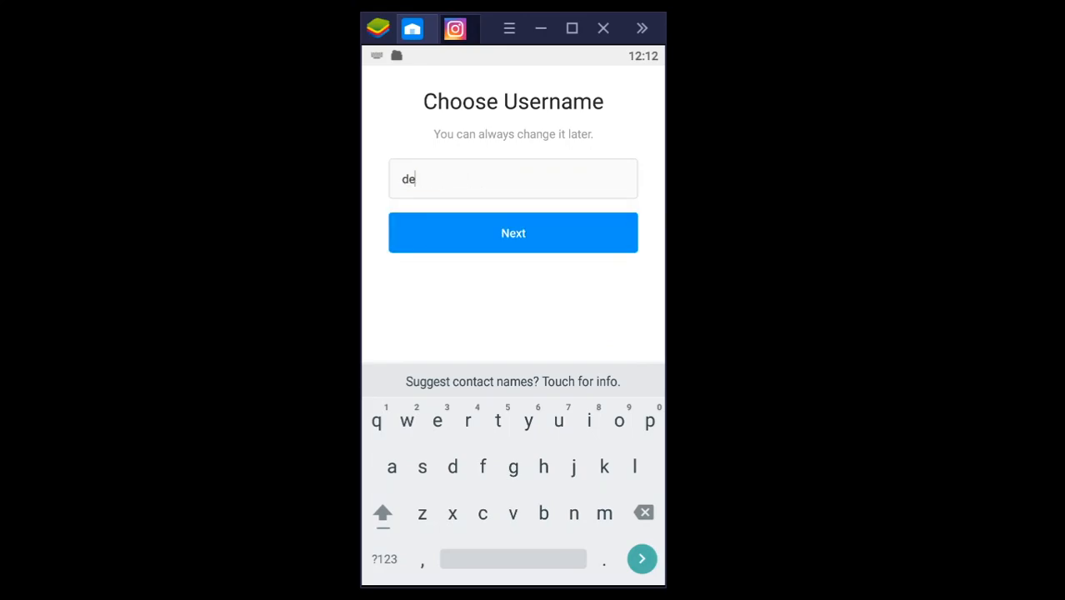
text(mosession.i)
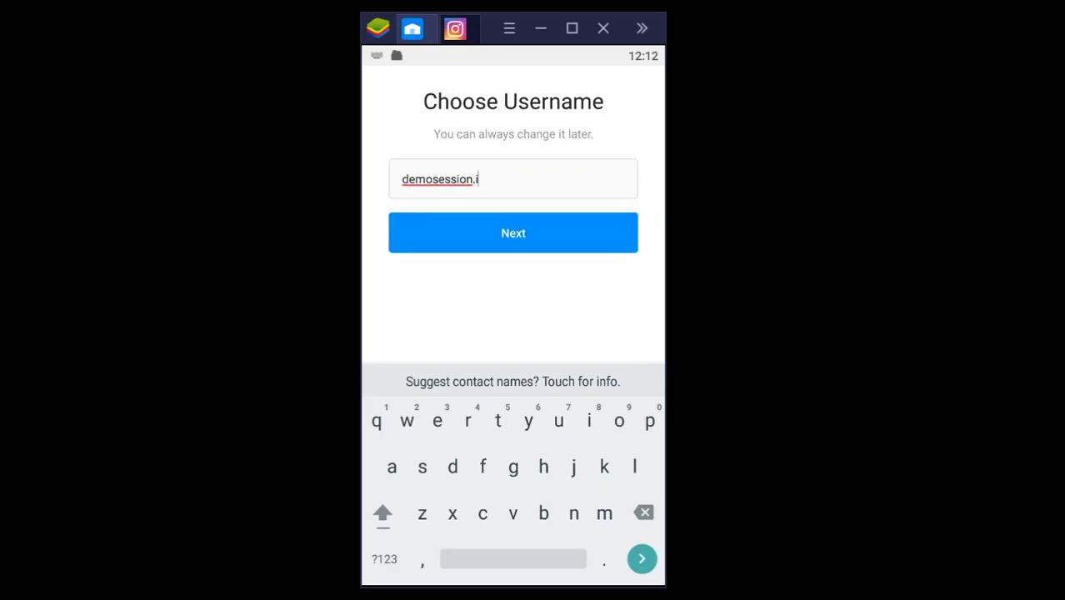
text(nstagram)
key(Return)
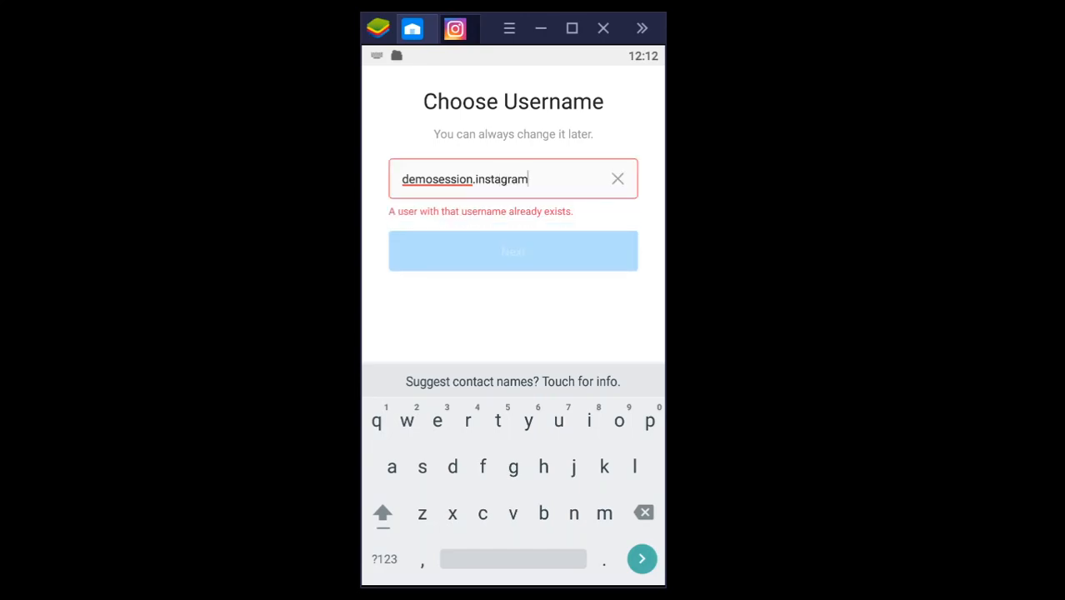
Step: Shorten the username to demosession.insta and continue the sign-up
key(BackSpace)
key(BackSpace)
key(BackSpace)
key(BackSpace)
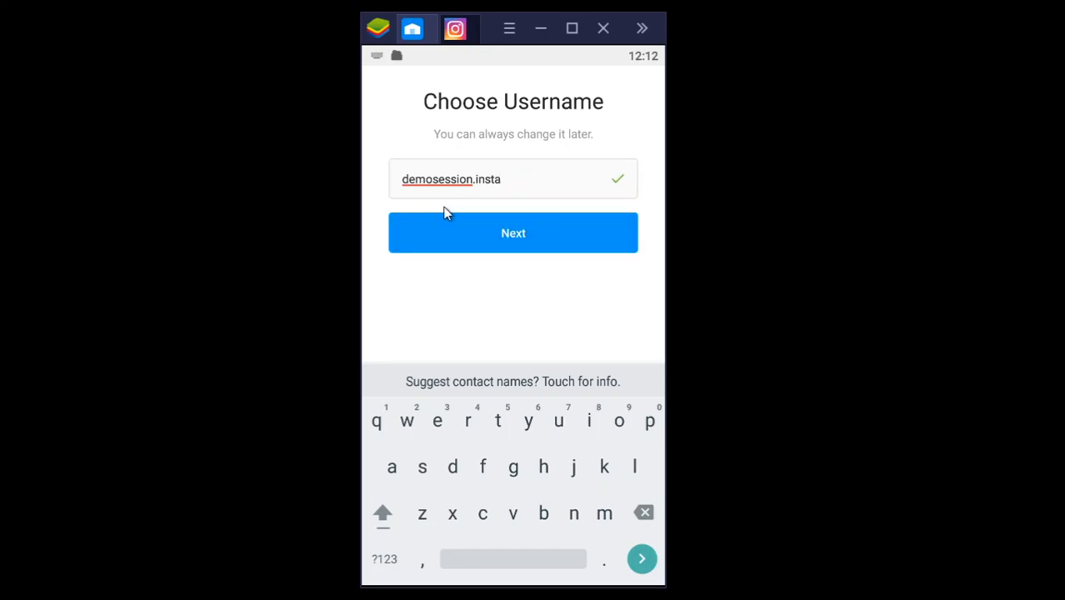
click(510, 239)
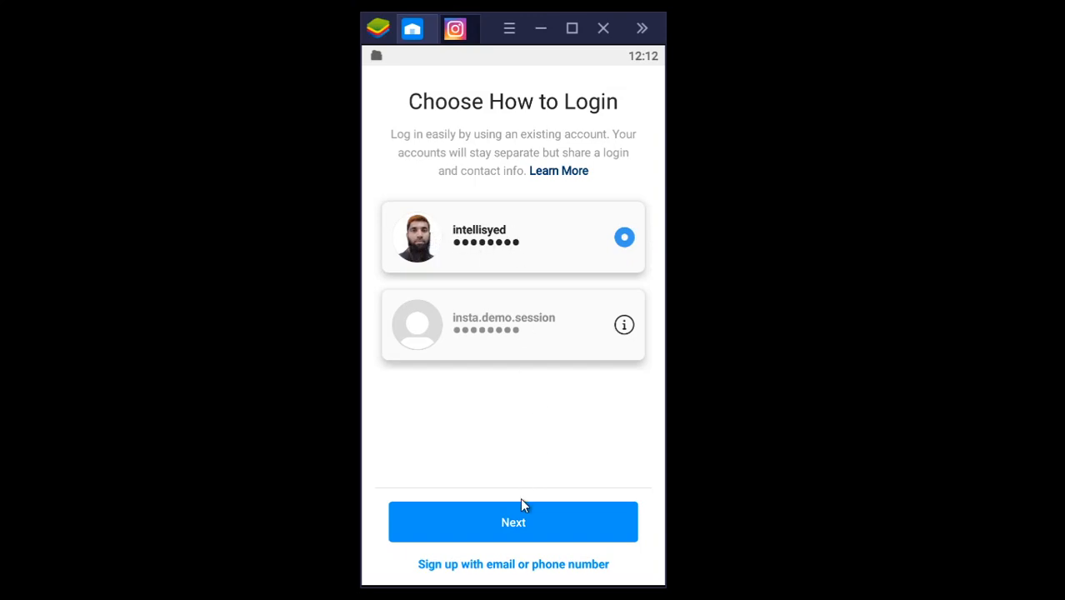
Step: Use the existing personal account as the login for demosession.insta, accept the shared access, and complete the sign-up
click(512, 525)
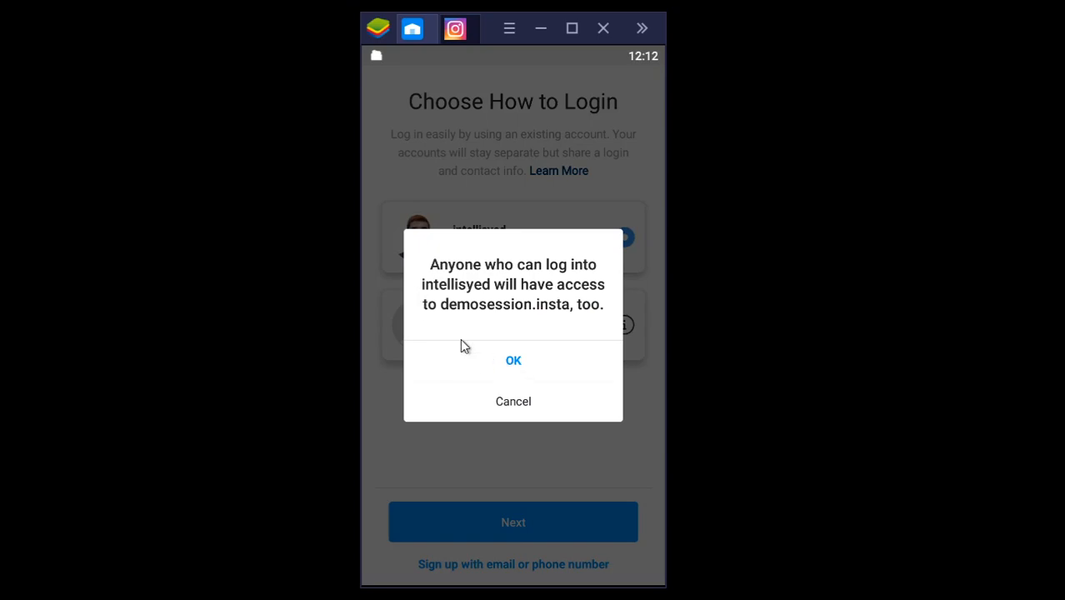
click(514, 367)
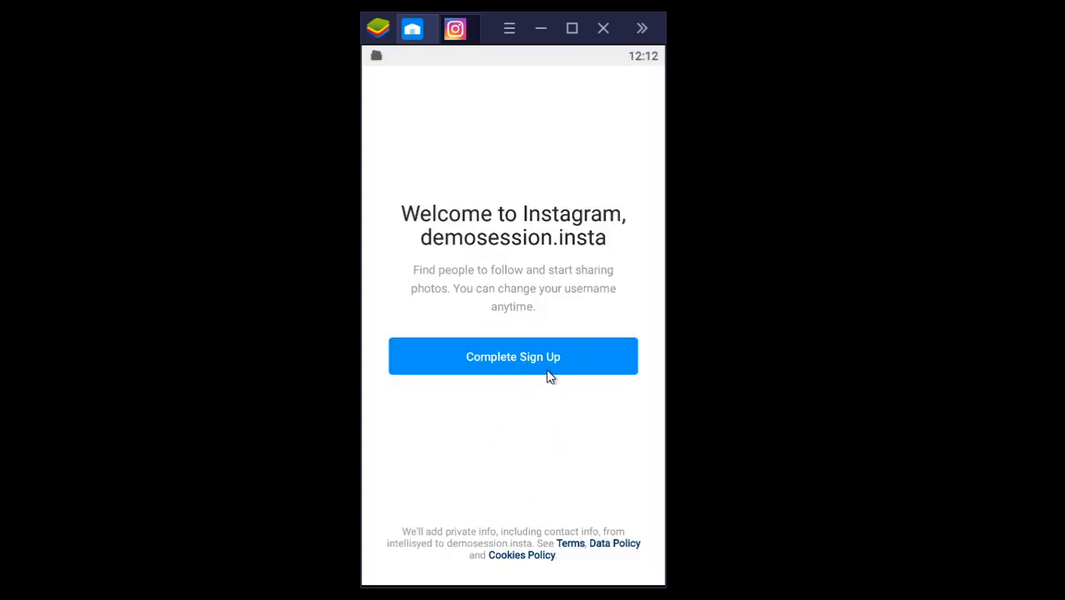
click(548, 365)
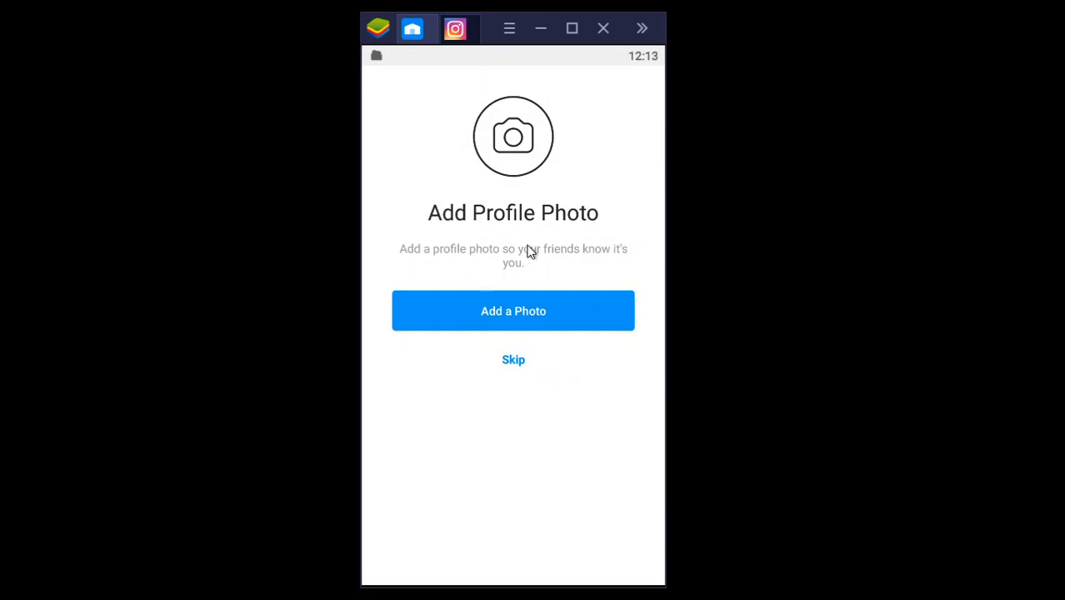
Step: Skip adding a profile photo and following suggested accounts, and open the new account's profile
click(510, 364)
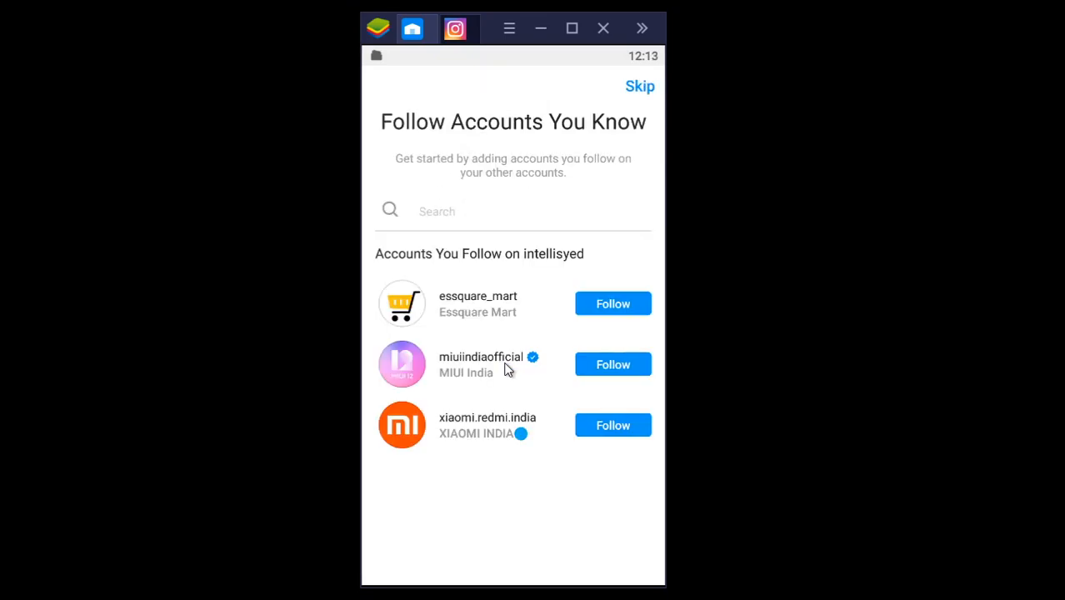
click(640, 94)
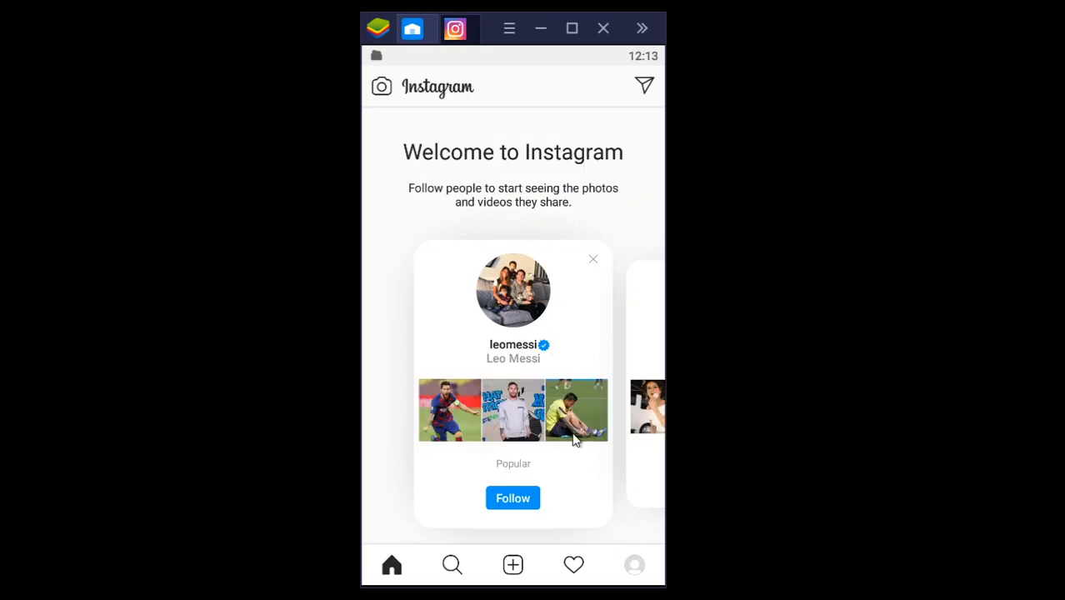
click(636, 566)
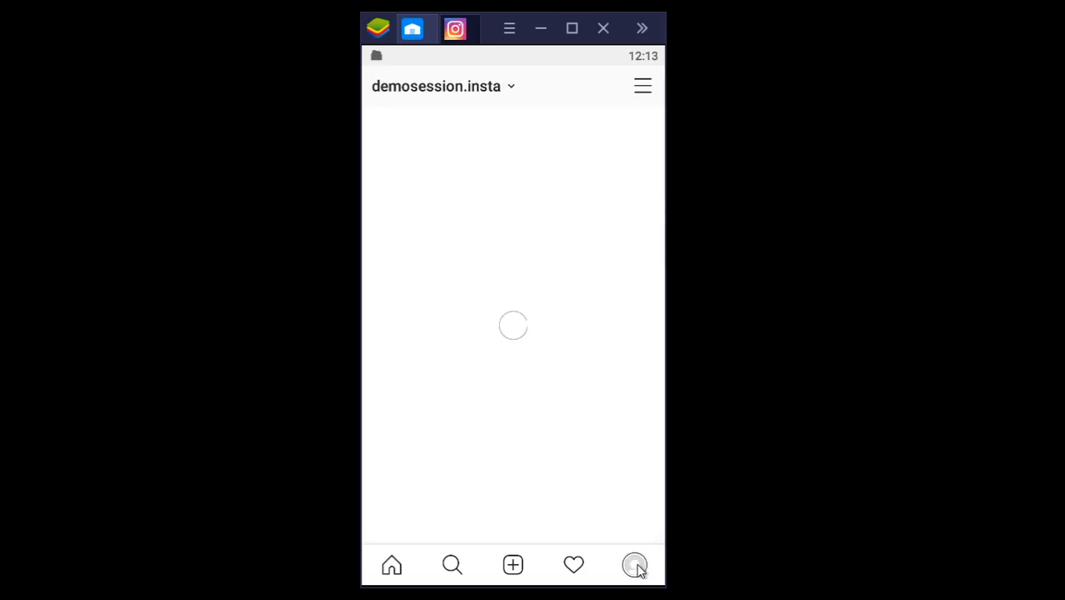
Step: Open the new account's settings and look through the whole list of options
click(645, 88)
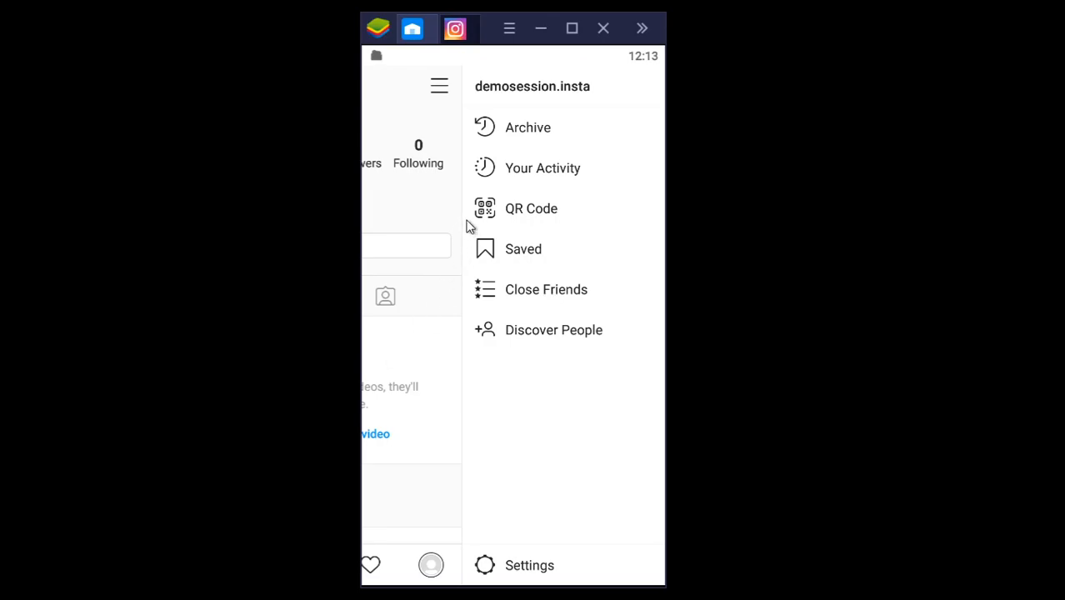
click(492, 565)
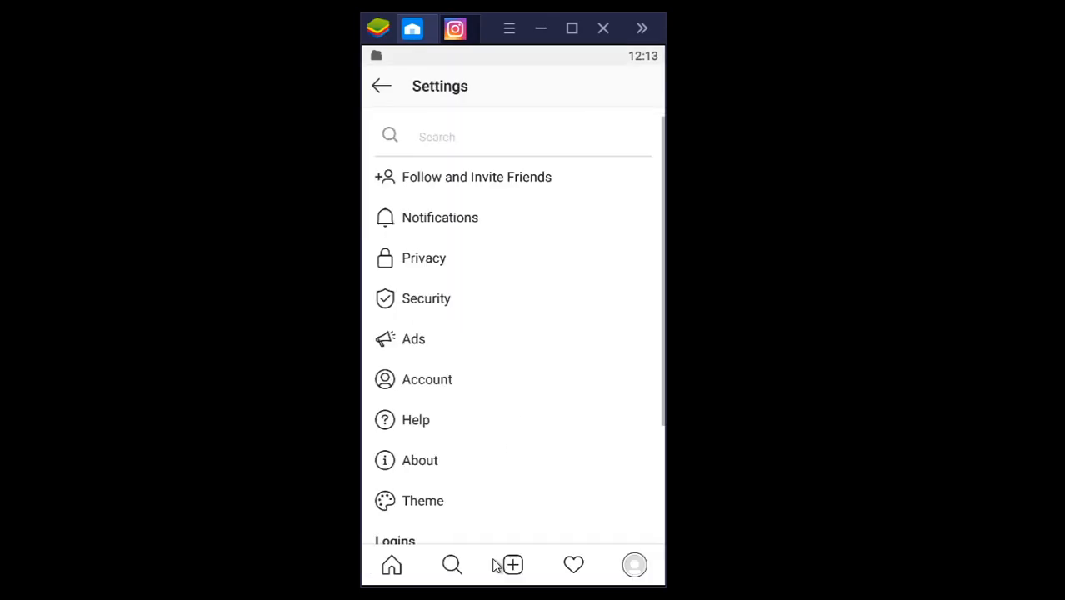
scroll(467, 218, down, 3)
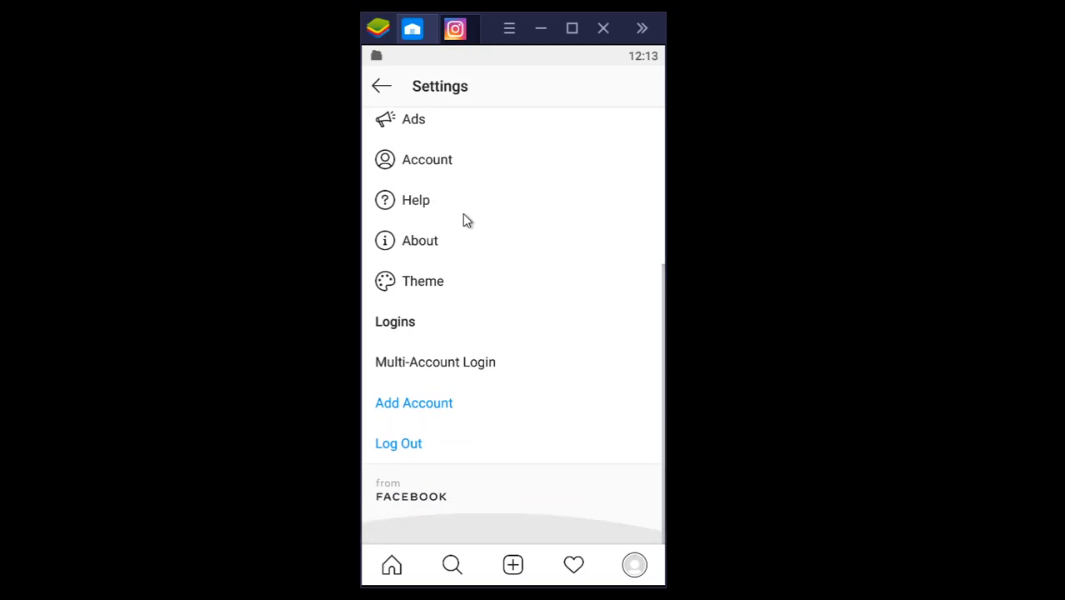
scroll(498, 310, up, 5)
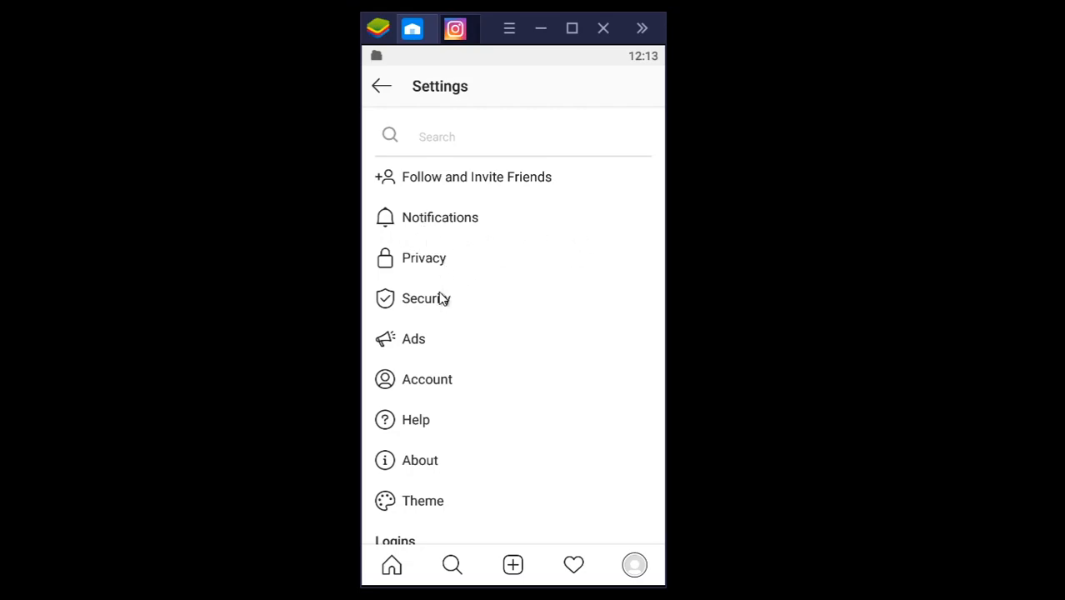
Step: Return to the demosession.insta profile and view its side menu and the list of logged-in accounts
click(382, 87)
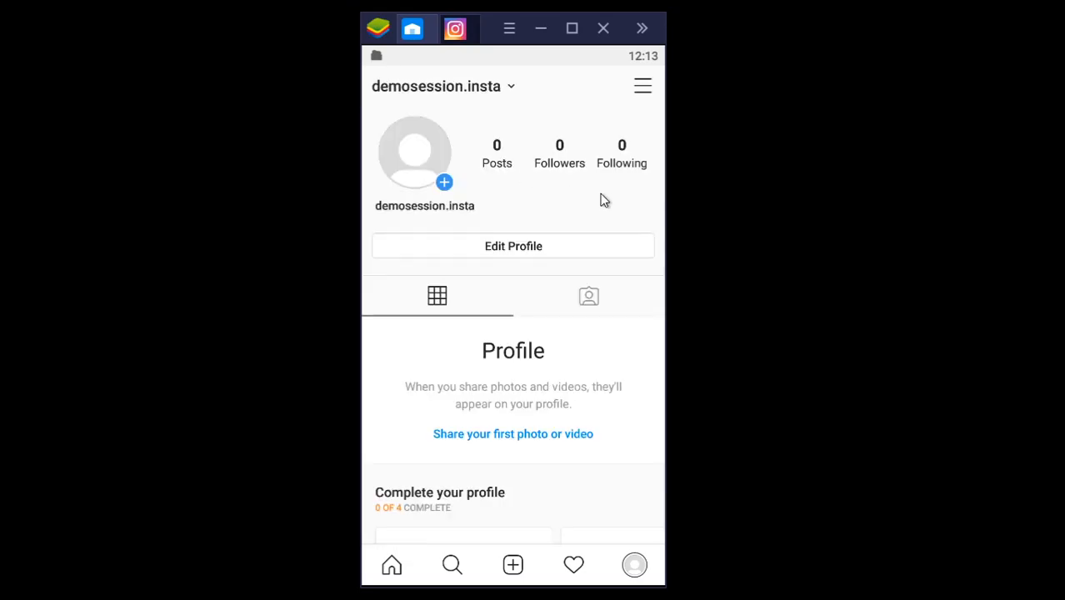
click(646, 88)
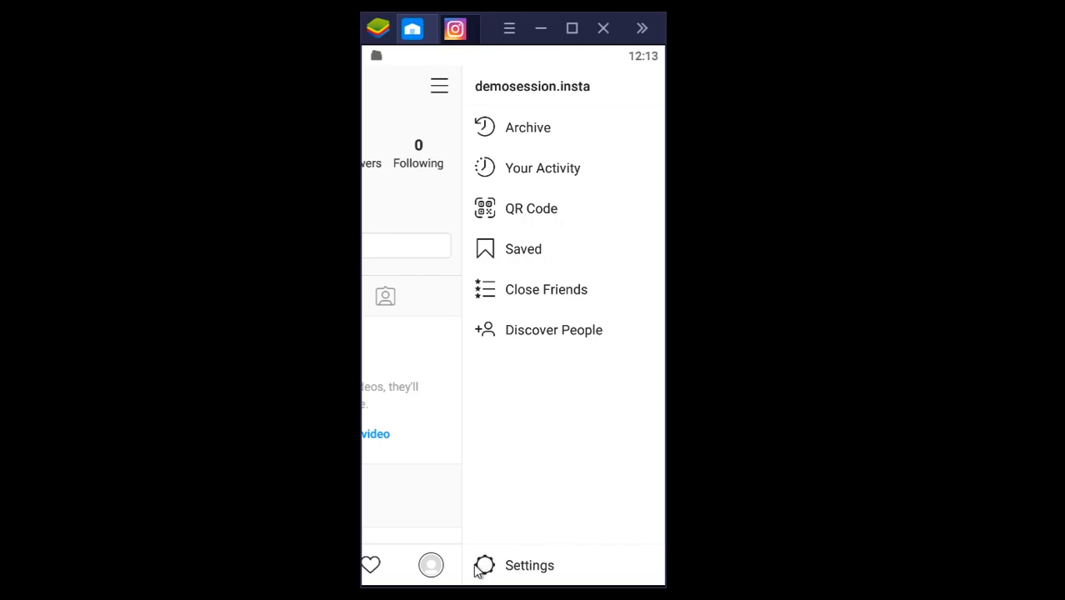
click(447, 497)
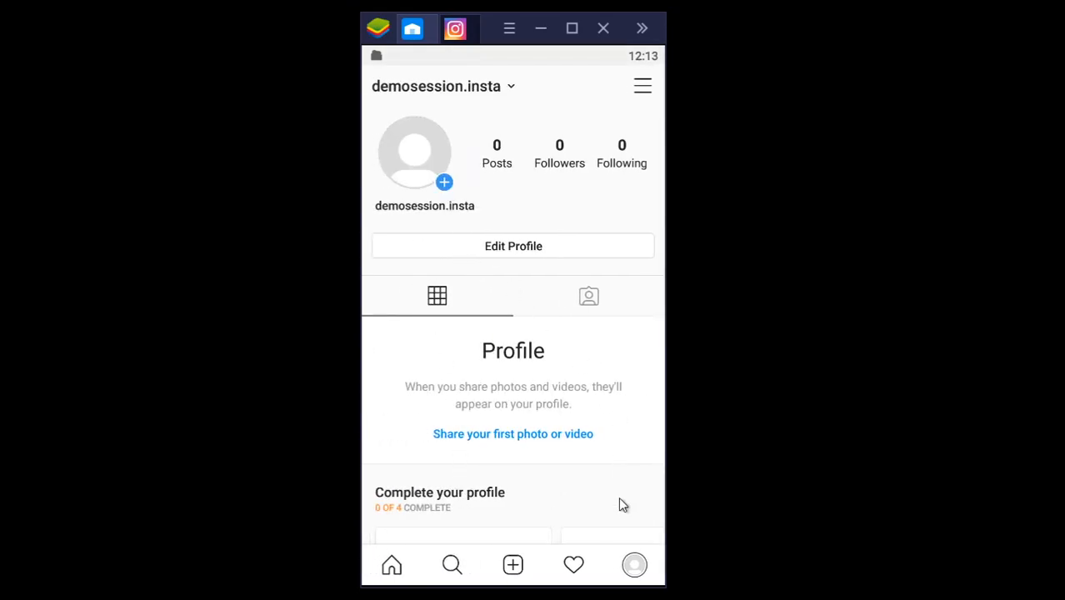
click(508, 90)
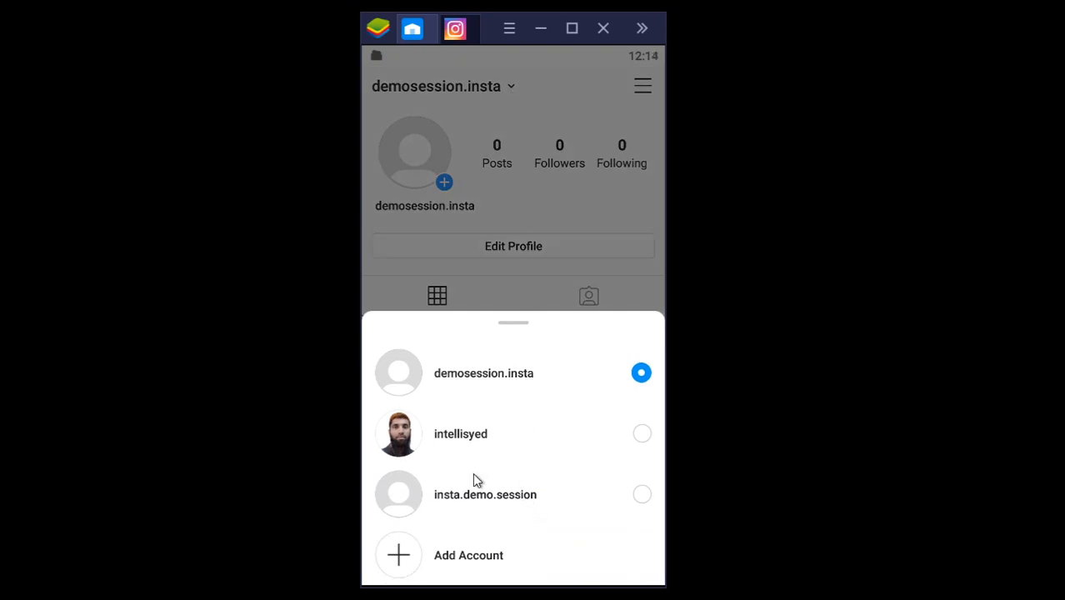
click(643, 87)
Step: Log out of all accounts in the app through the demosession.insta settings
click(643, 87)
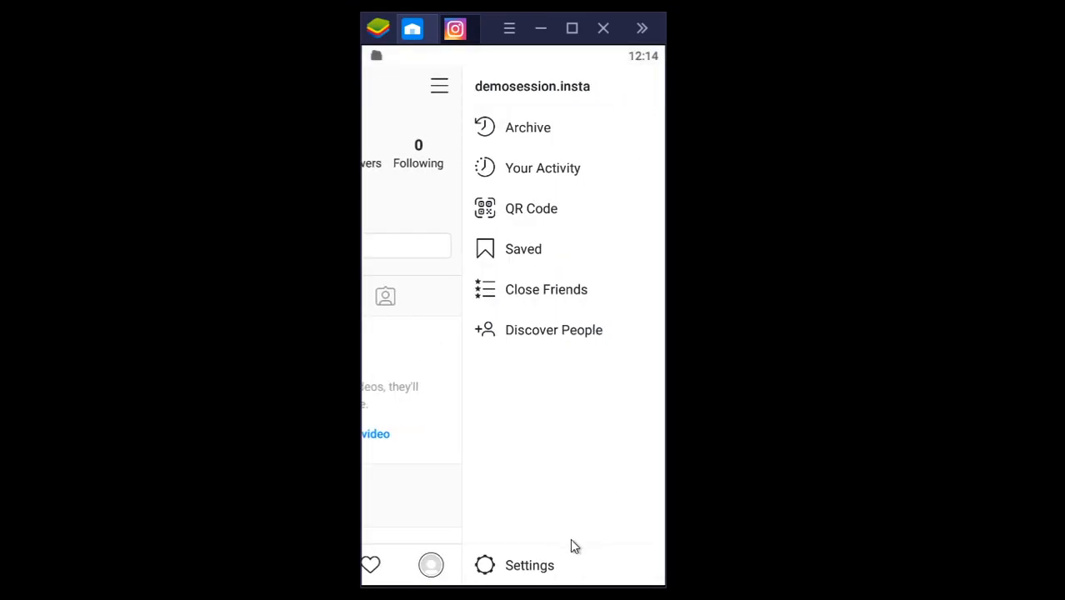
click(528, 565)
scroll(511, 429, down, 5)
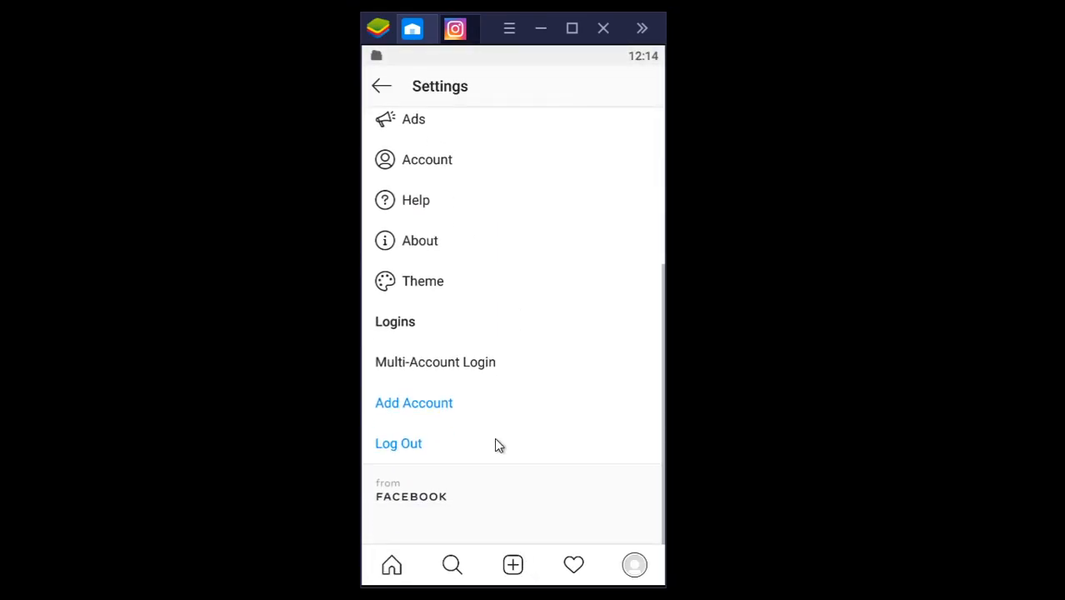
click(411, 449)
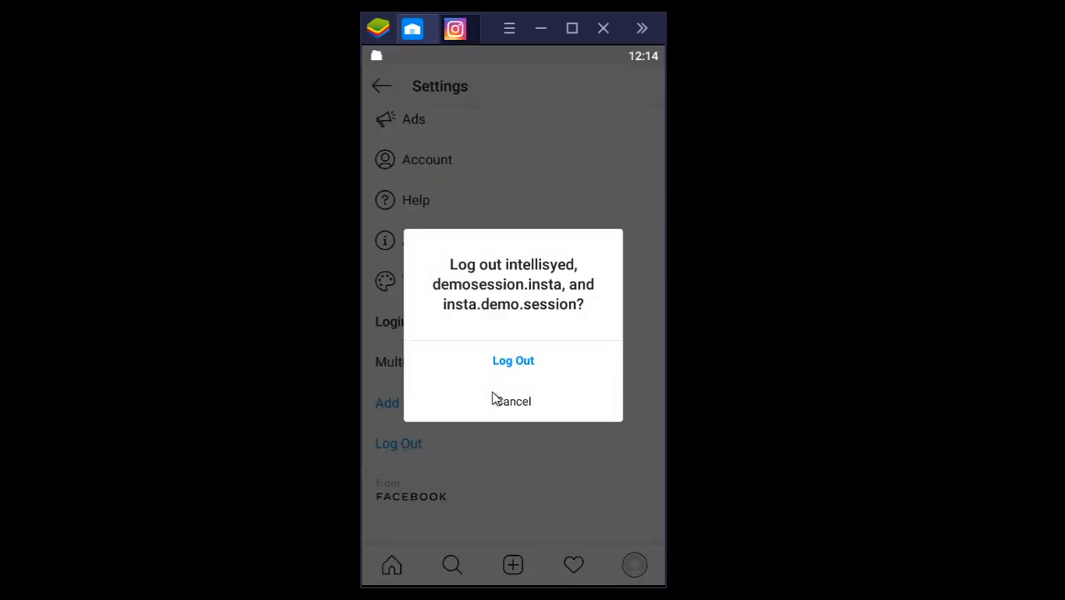
click(513, 364)
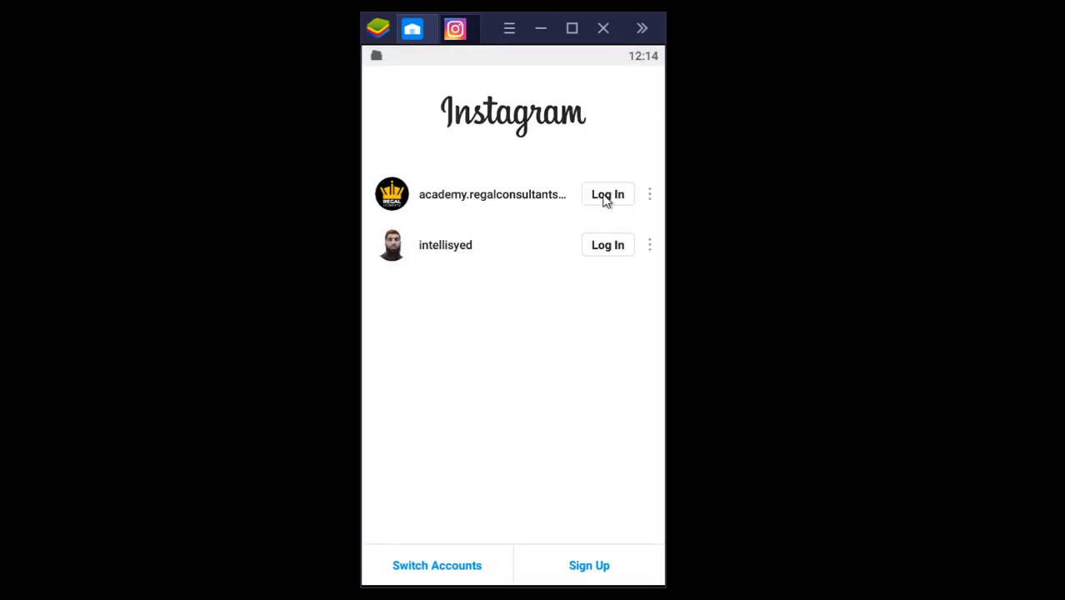
Step: Log in to the saved academy.regalconsultants.in account and look through its full settings list
click(606, 196)
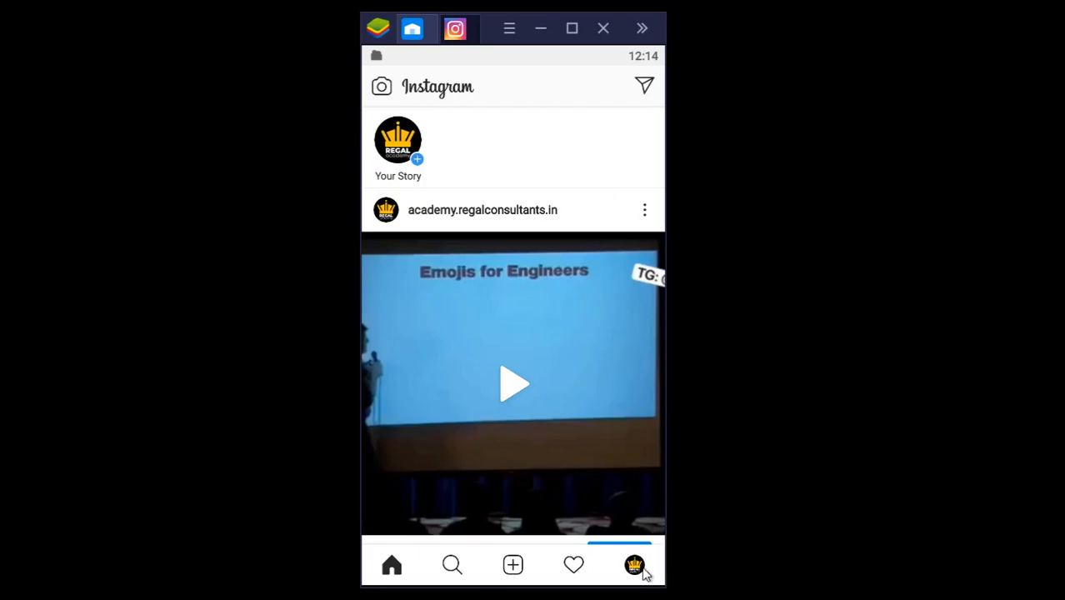
click(636, 567)
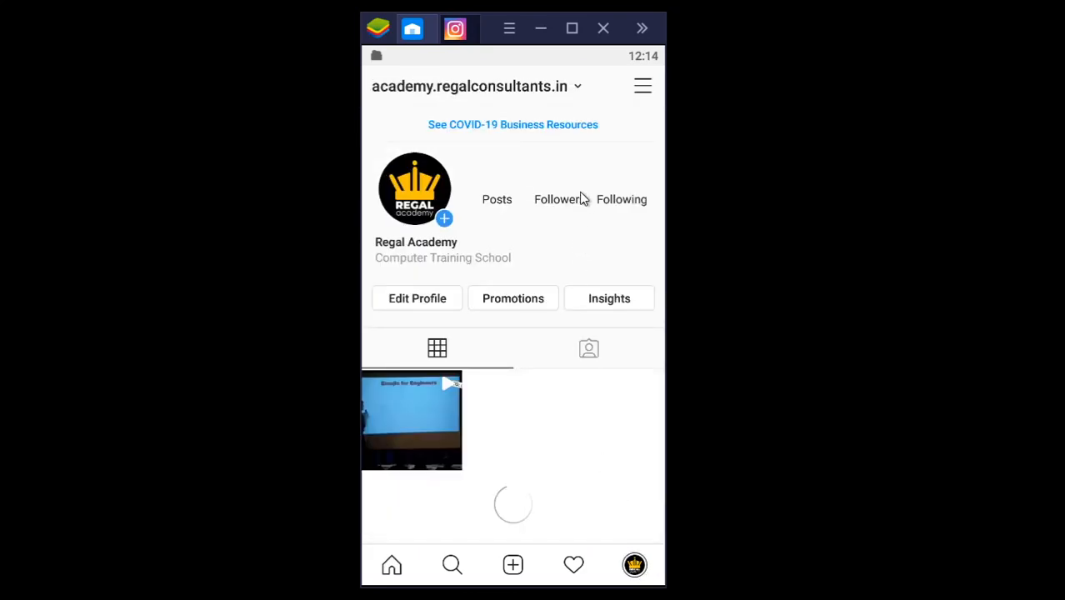
click(645, 90)
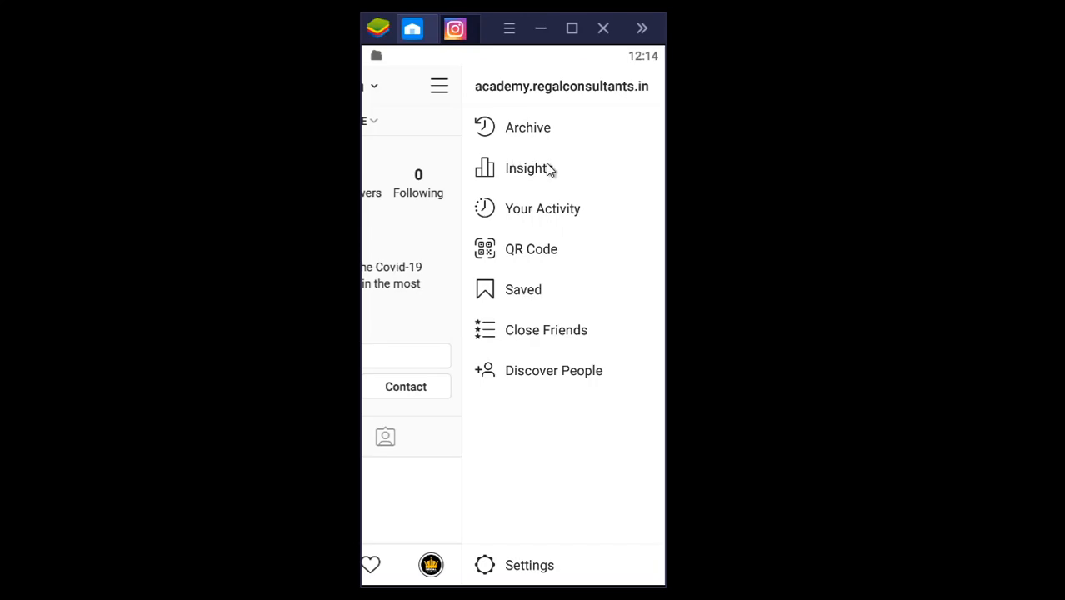
click(485, 565)
scroll(494, 361, down, 5)
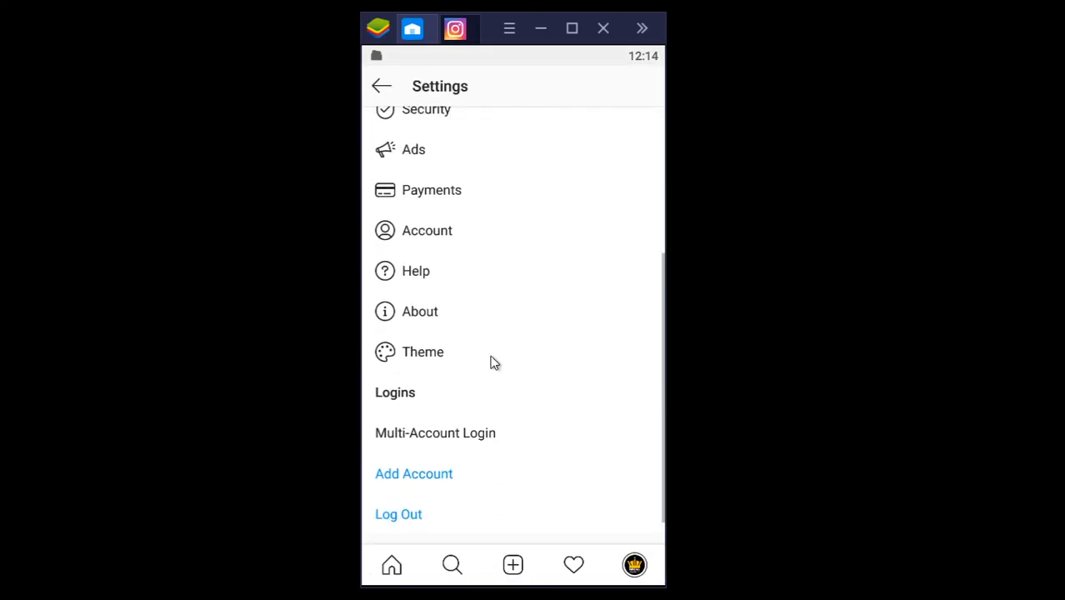
scroll(494, 361, up, 5)
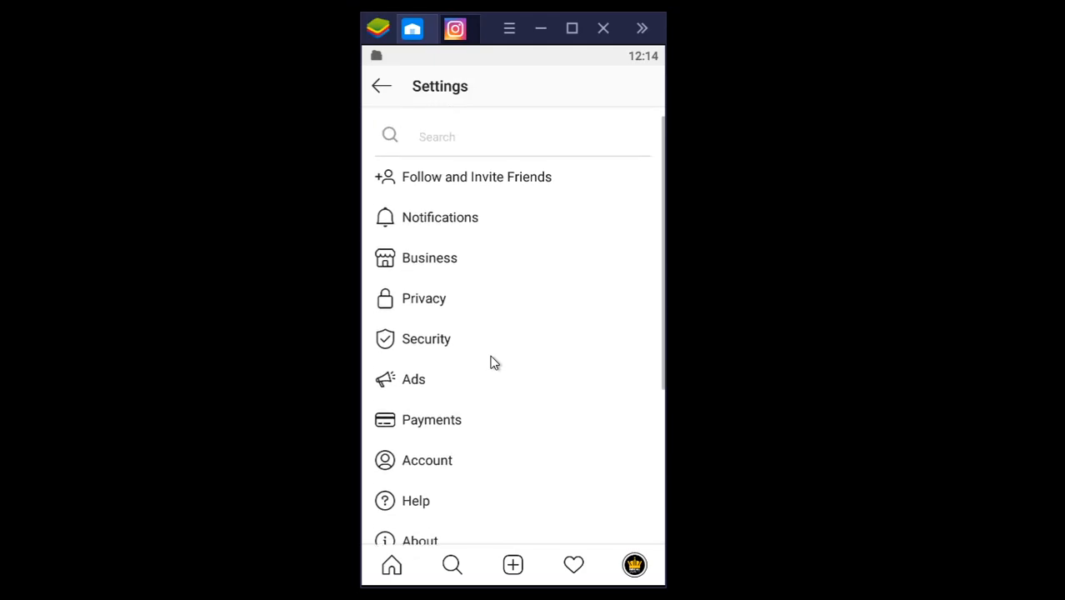
Step: Examine the Business settings of the academy account and return to its profile
click(425, 260)
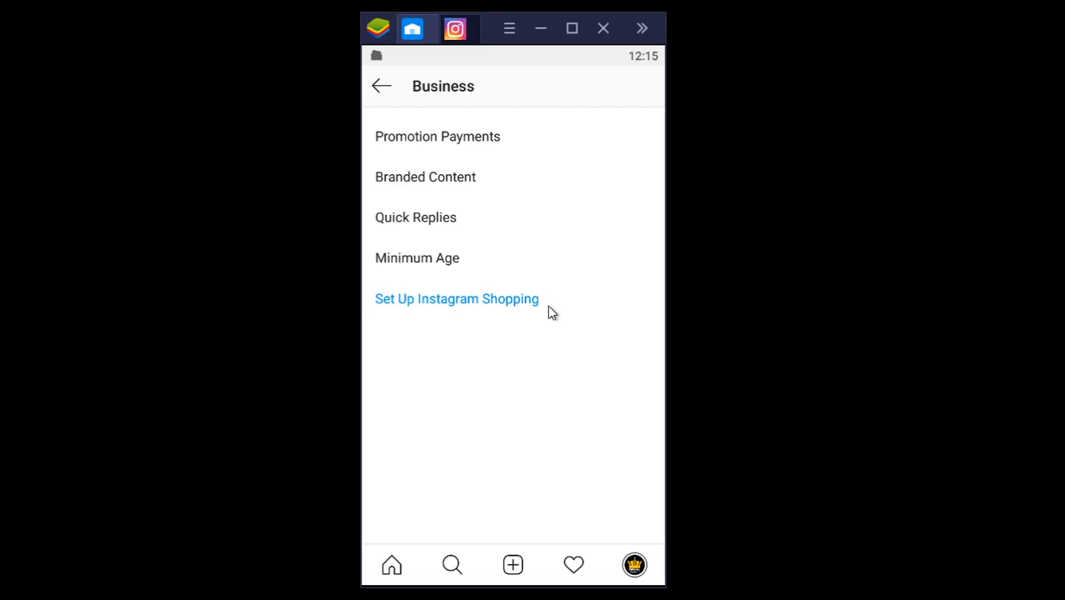
click(379, 89)
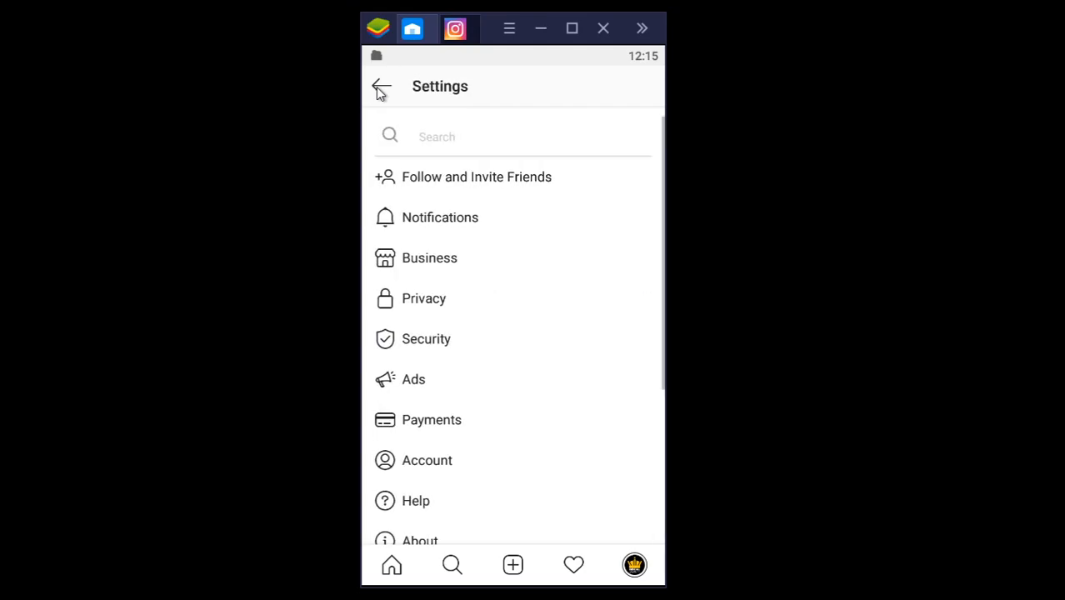
click(379, 89)
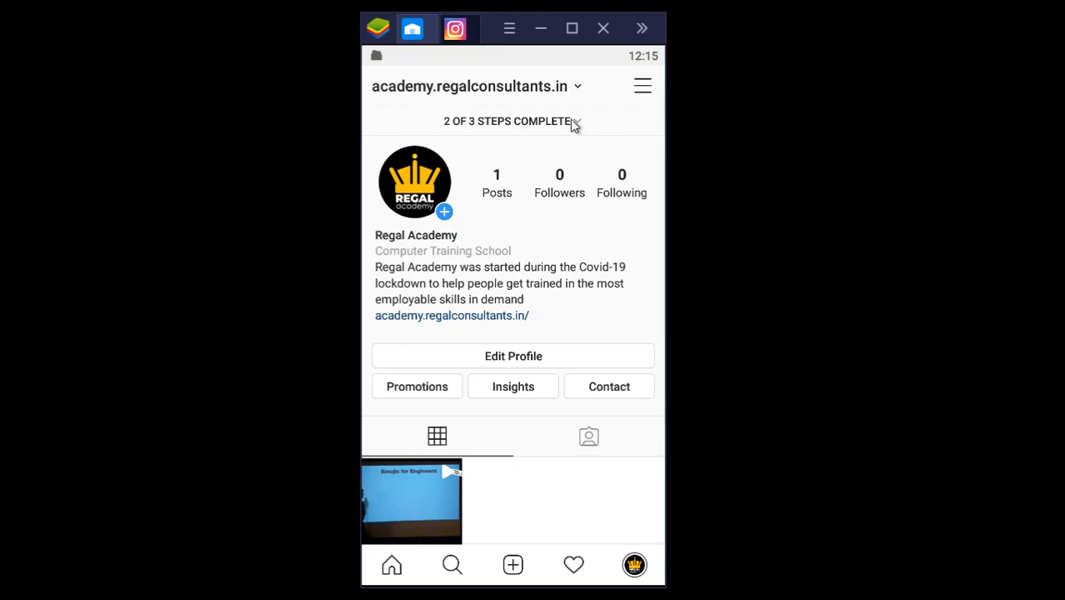
Step: Open the academy profile's setup checklist and review the fields of its Complete Your Profile form
click(419, 193)
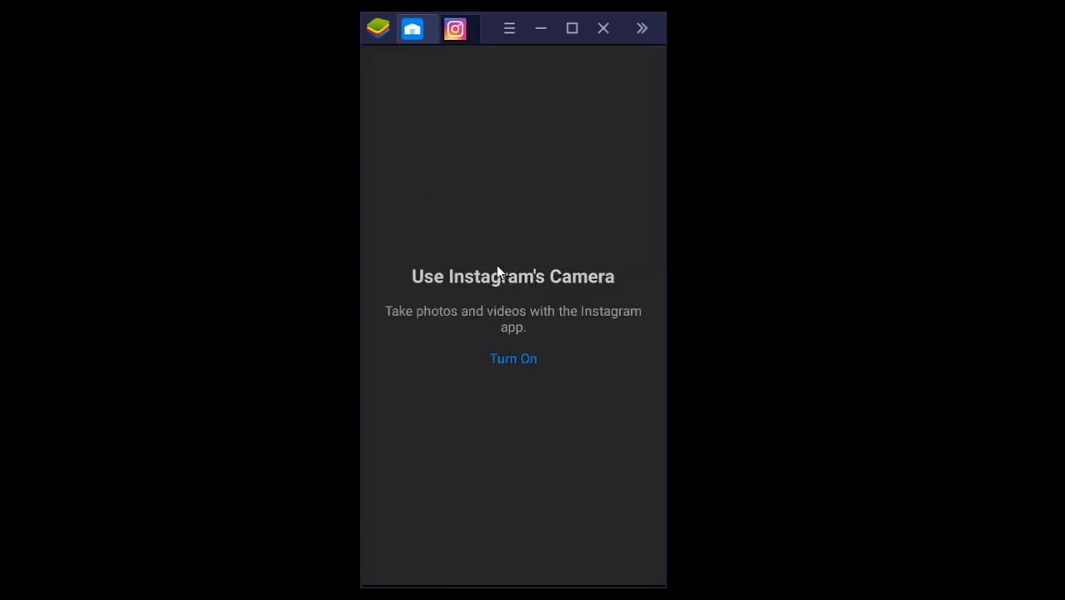
key(Escape)
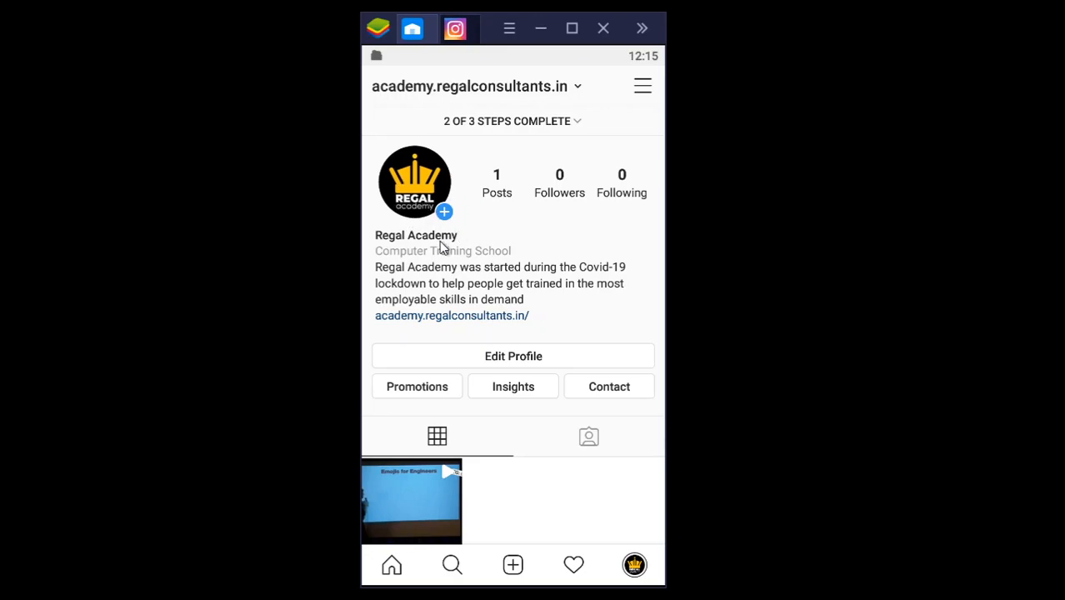
click(583, 126)
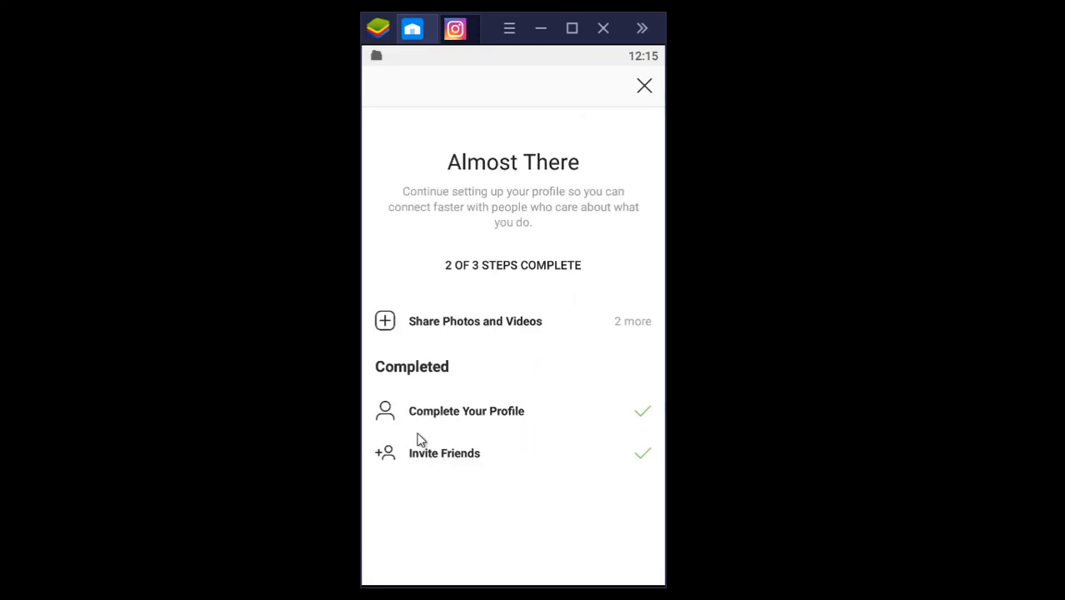
click(464, 417)
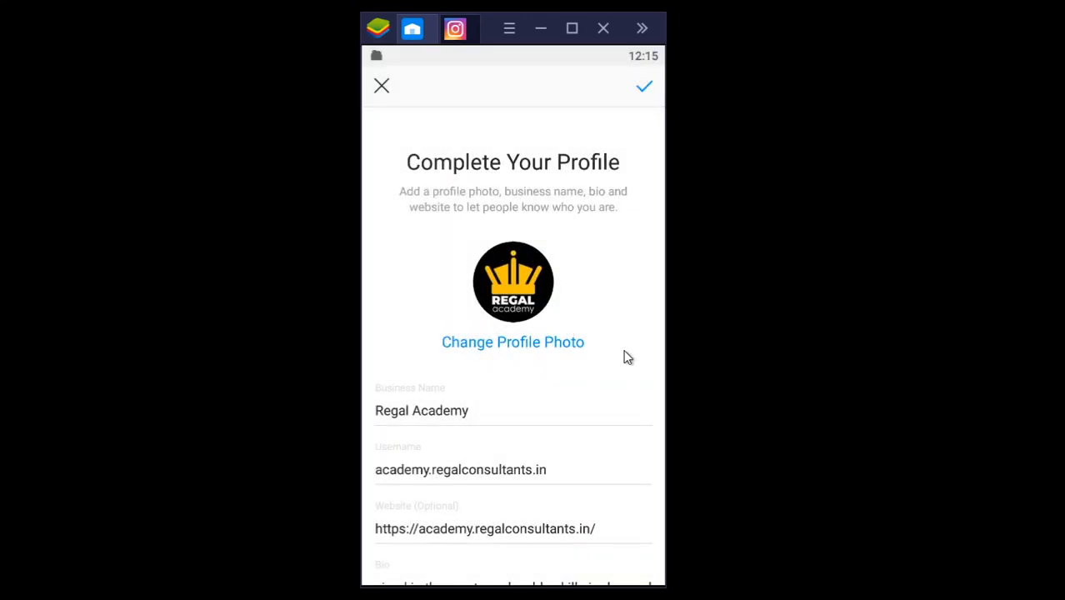
scroll(628, 358, down, 1)
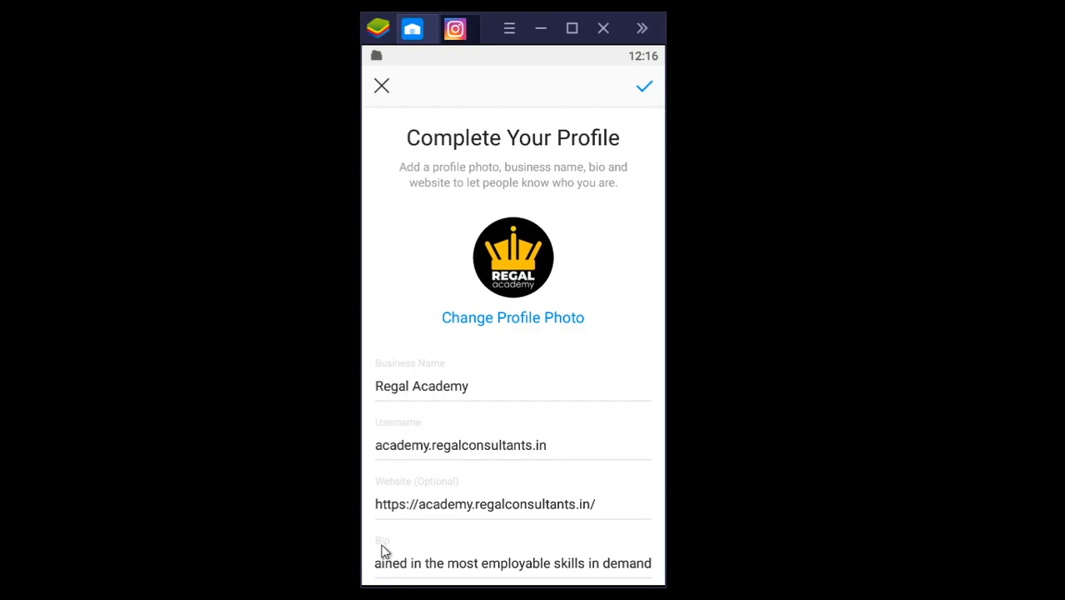
drag(380, 568, 643, 562)
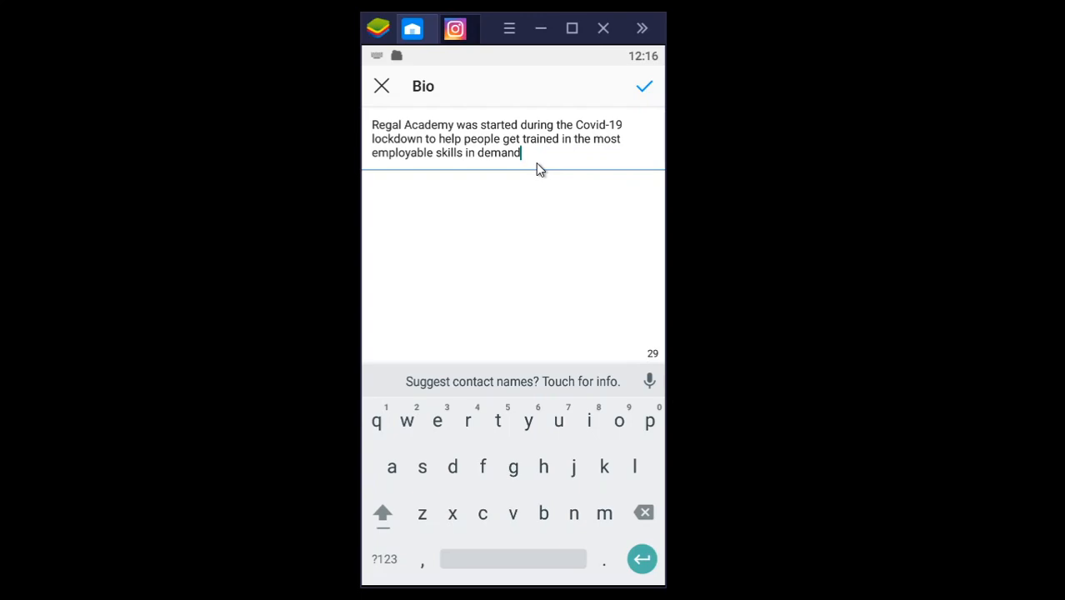
key(Return)
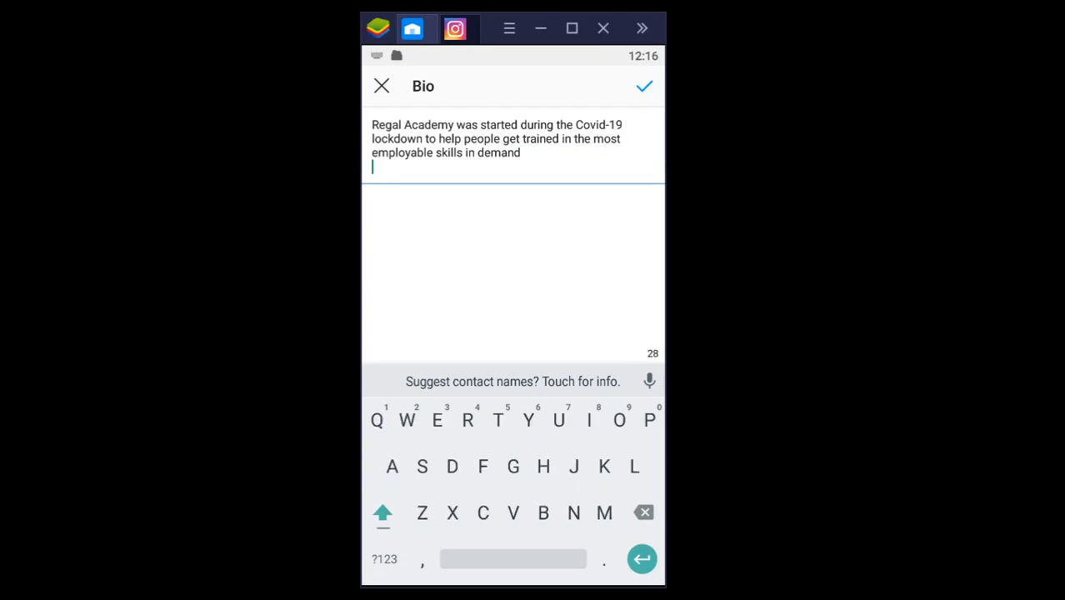
key(Return)
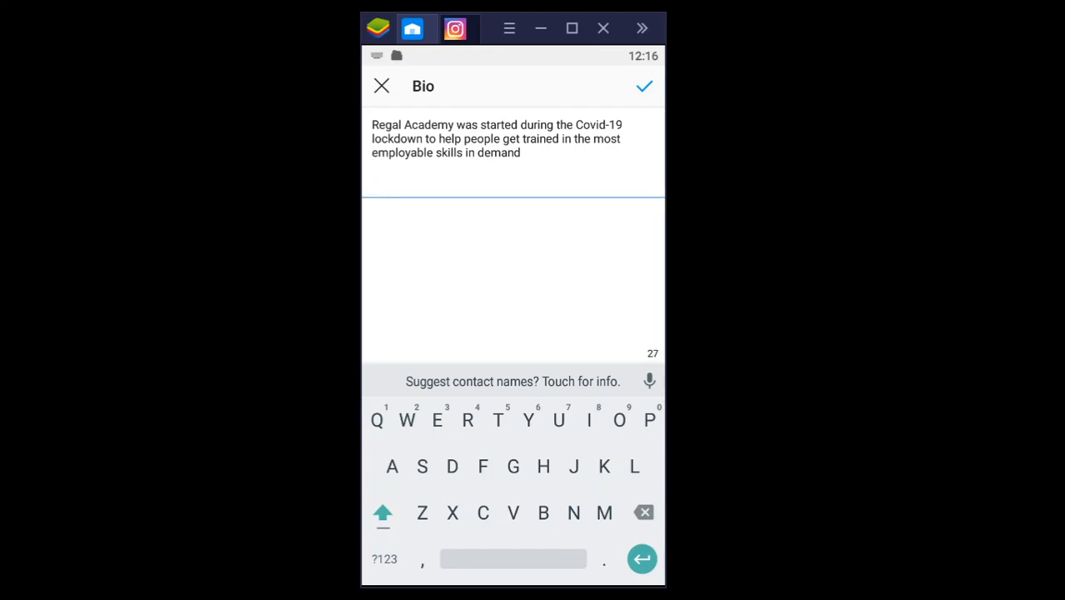
text(htt)
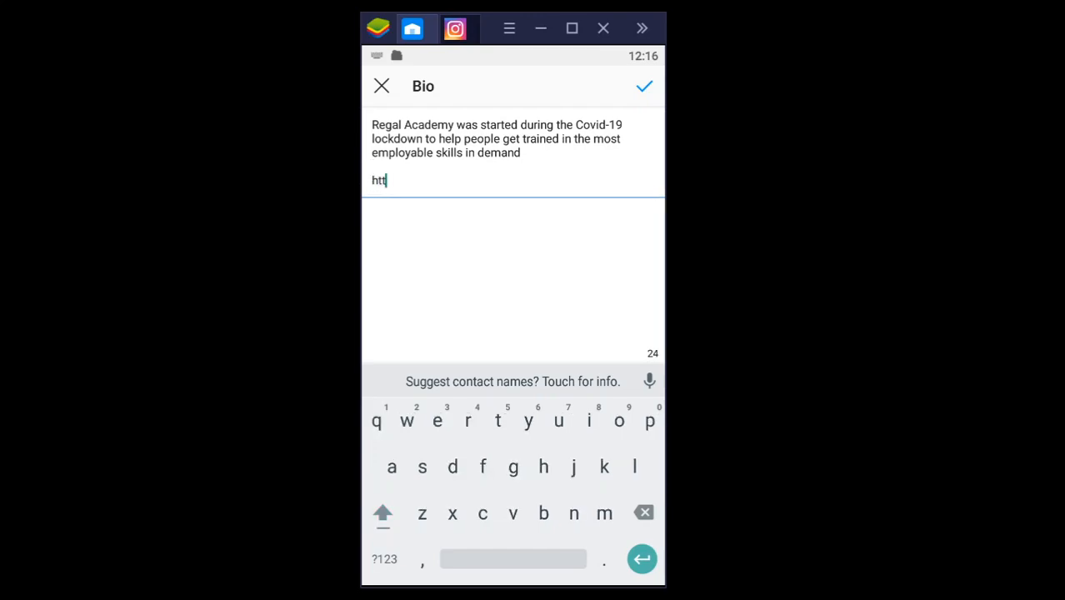
text(ps://academ)
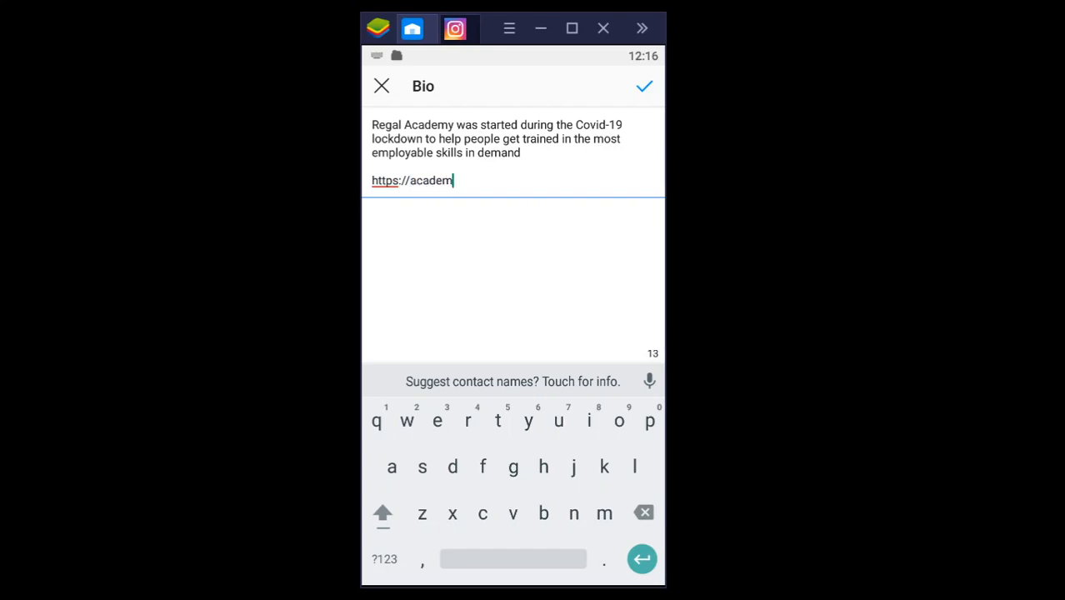
text(y.regalconsultants.in)
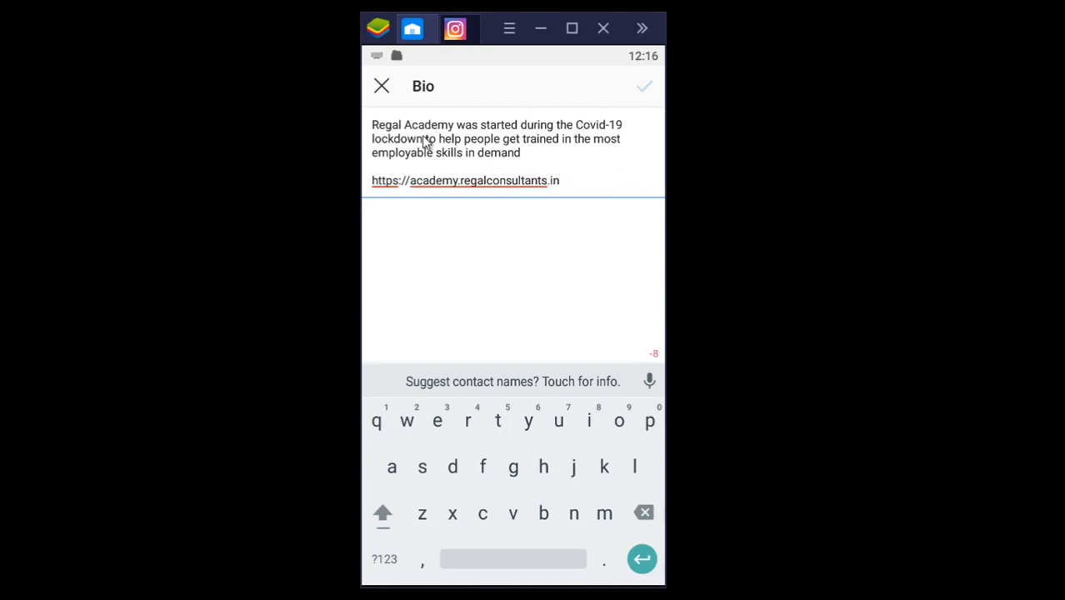
Step: Shorten the web address in the bio to academy.regalconsultants.in, keeping one blank line above it
click(449, 186)
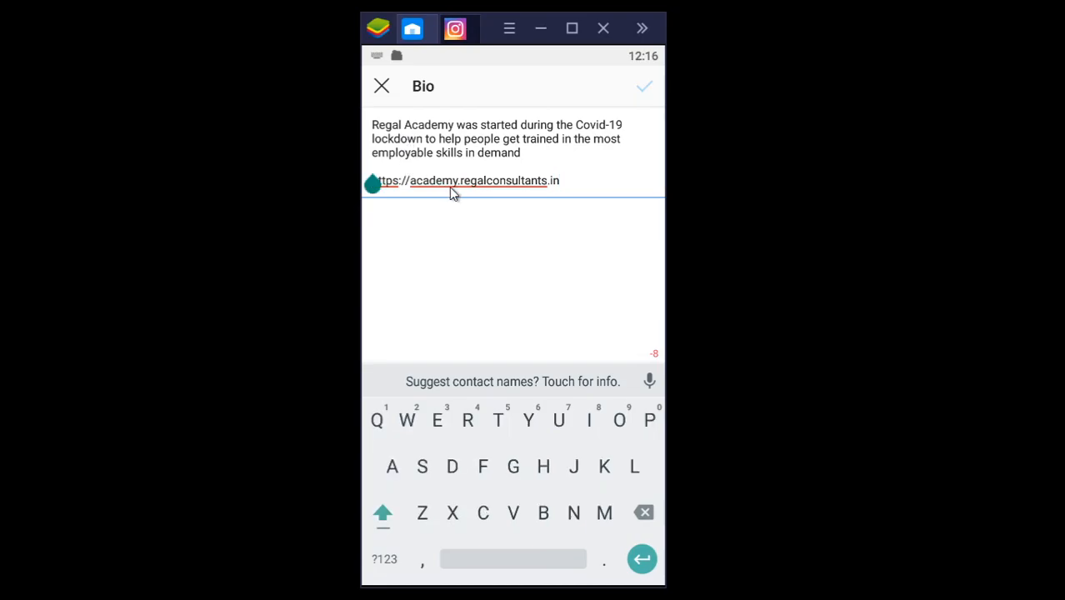
key(BackSpace)
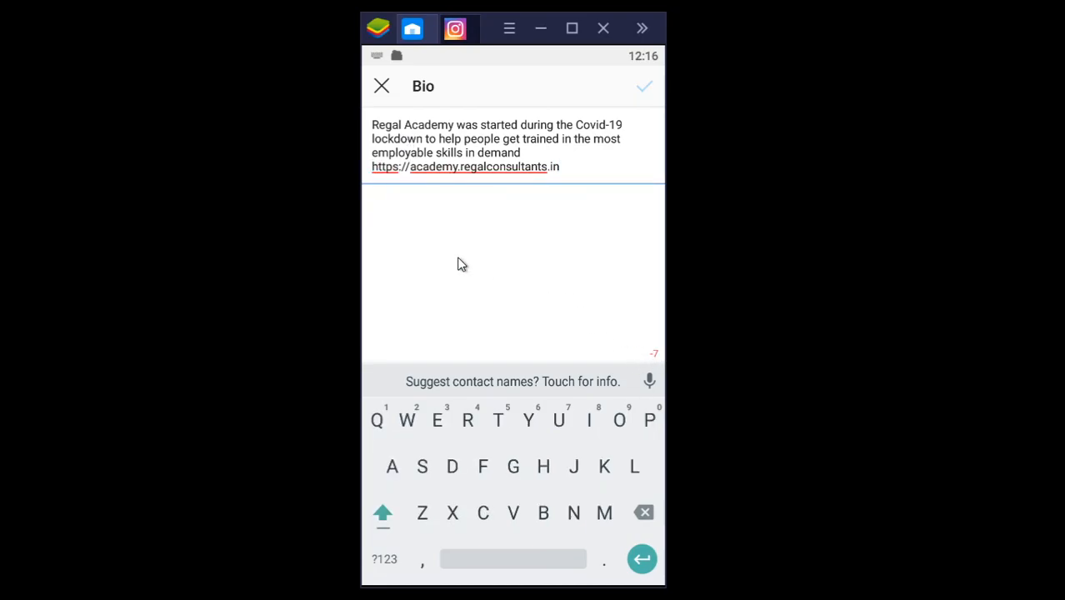
click(409, 171)
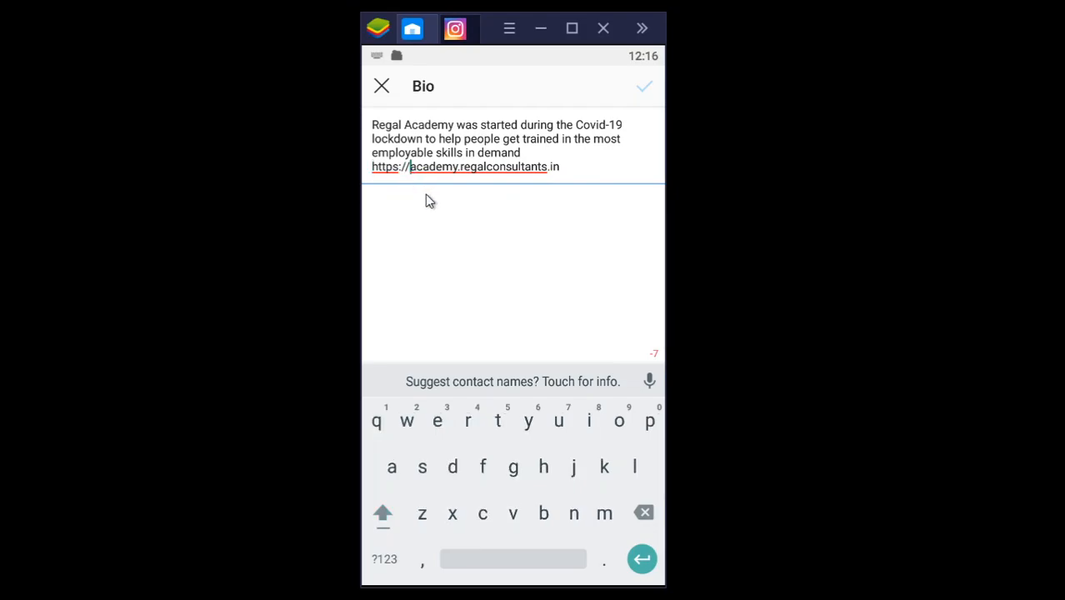
key(BackSpace)
key(BackSpace)
key(BackSpace)
key(BackSpace)
key(BackSpace)
key(BackSpace)
key(BackSpace)
key(BackSpace)
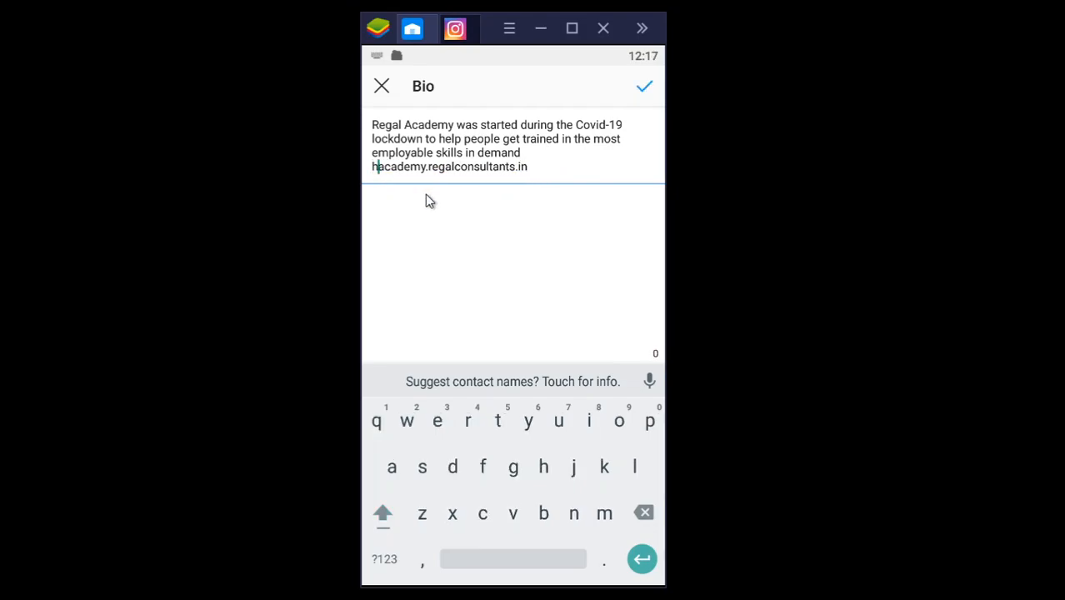
key(Return)
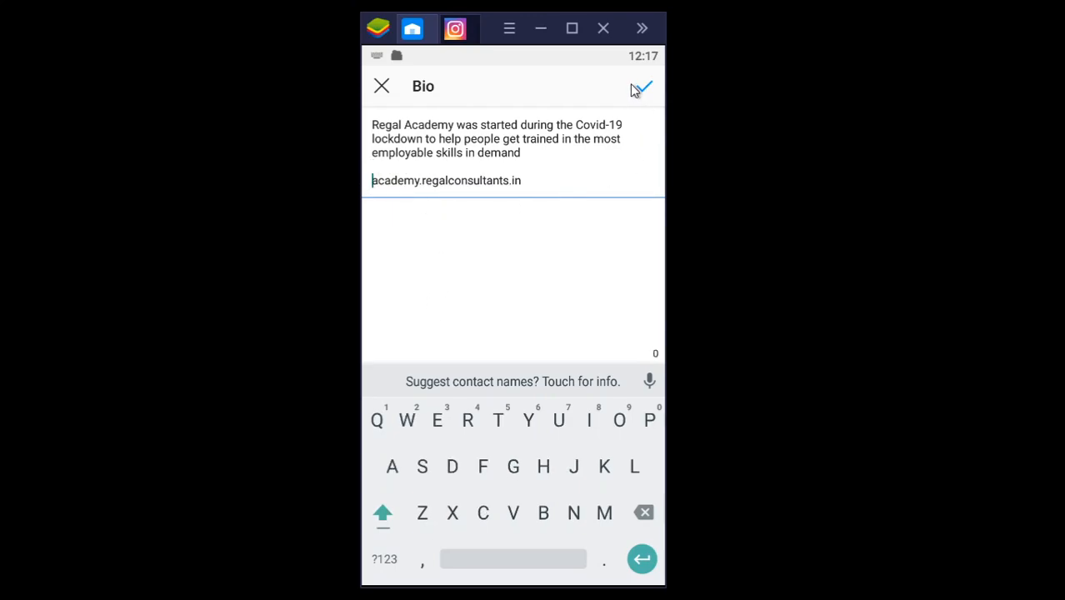
Step: Delete the web address and the blank line from the end of the bio
click(533, 185)
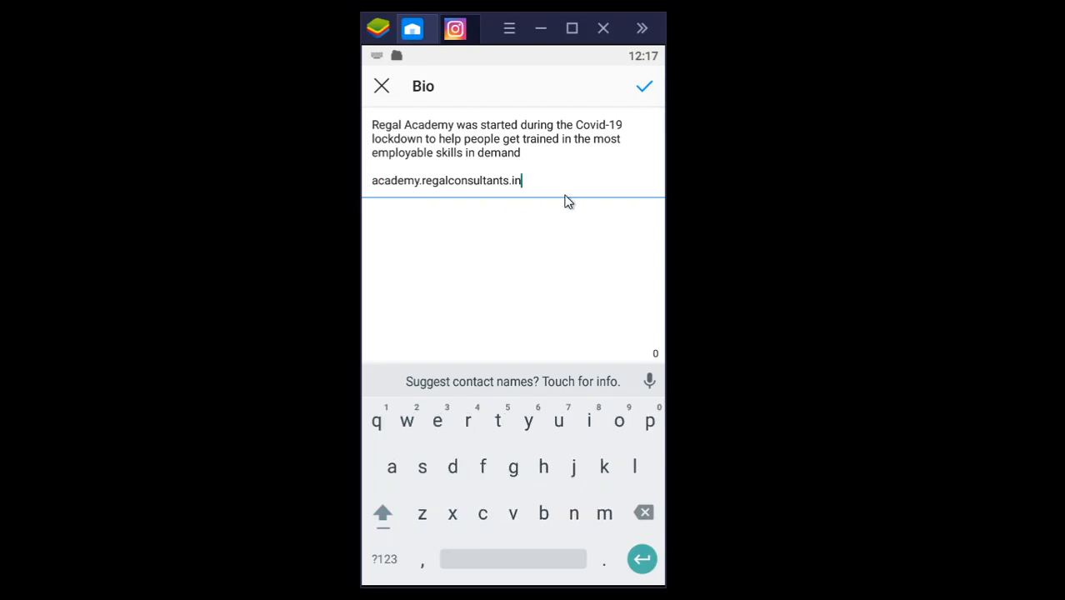
key(BackSpace)
key(BackSpace)
key(BackSpace)
key(BackSpace)
key(BackSpace)
key(BackSpace)
key(BackSpace)
key(BackSpace)
key(BackSpace)
key(BackSpace)
key(BackSpace)
key(BackSpace)
key(BackSpace)
key(BackSpace)
key(BackSpace)
key(BackSpace)
key(BackSpace)
key(BackSpace)
key(BackSpace)
key(BackSpace)
key(BackSpace)
key(BackSpace)
key(BackSpace)
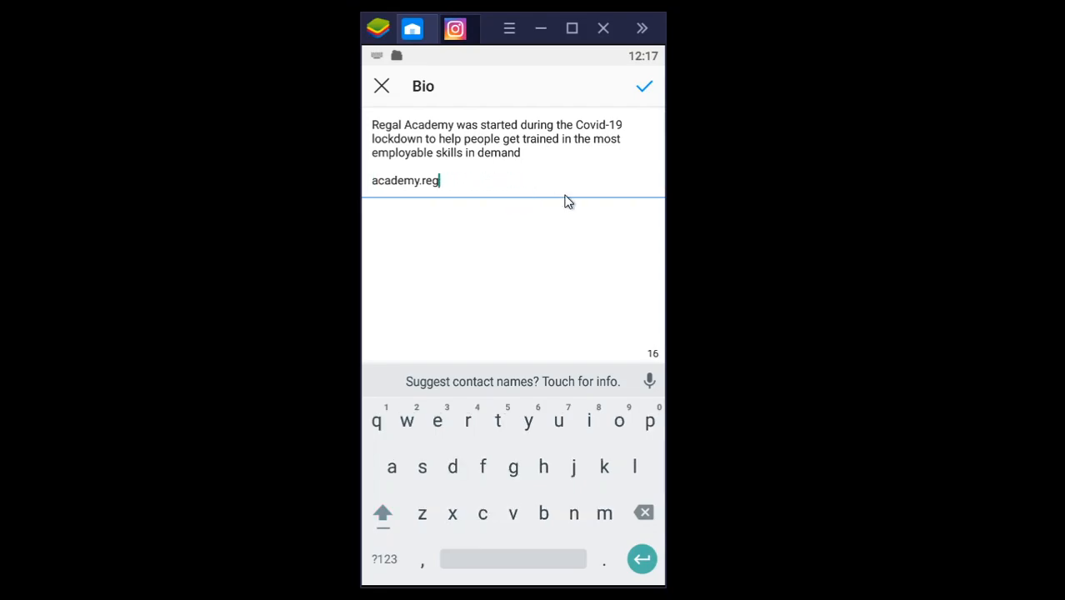
key(BackSpace)
key(BackSpace)
key(BackSpace)
key(BackSpace)
key(BackSpace)
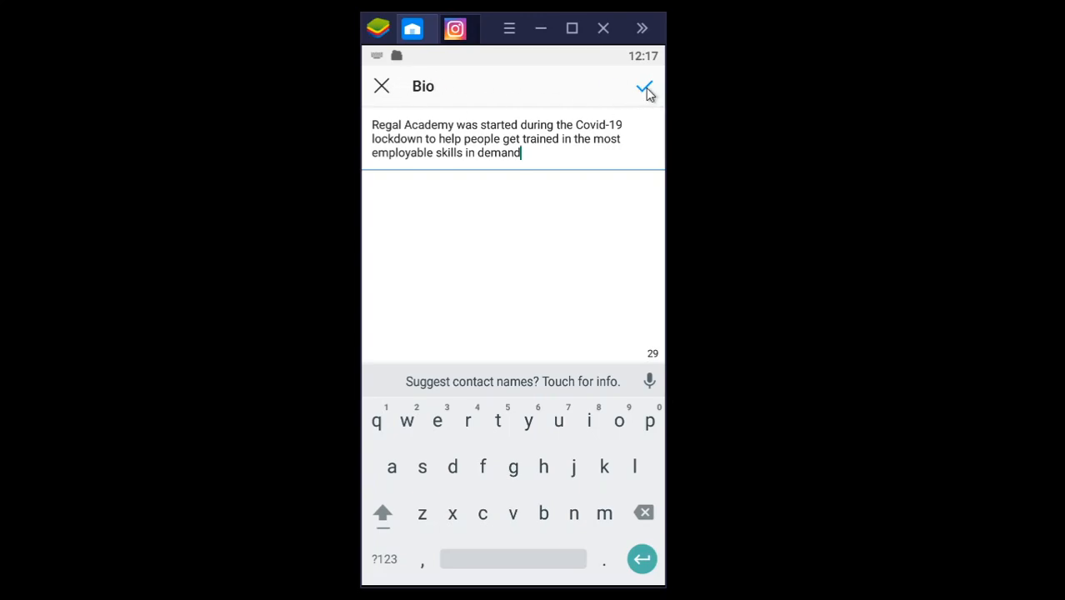
Step: Discard the bio changes and leave the Complete Your Profile form without saving
click(383, 88)
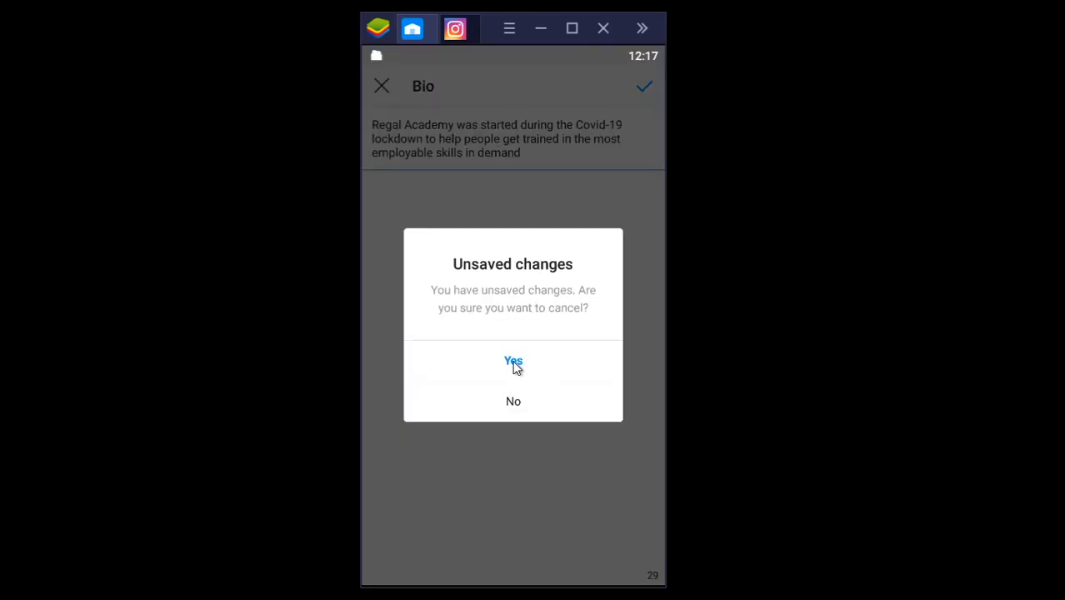
click(514, 363)
scroll(558, 320, down, 3)
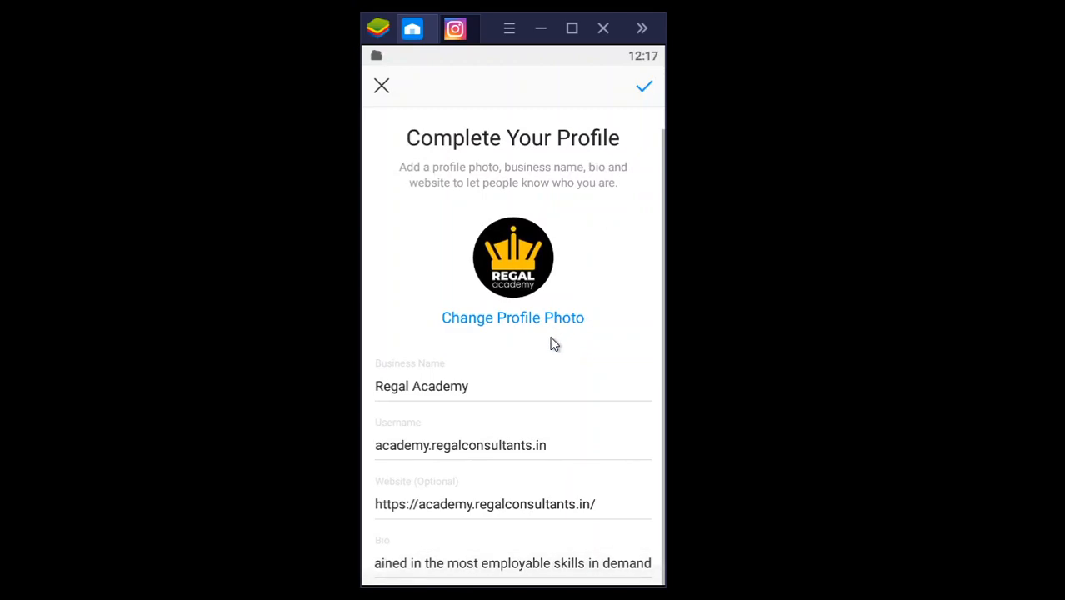
click(380, 87)
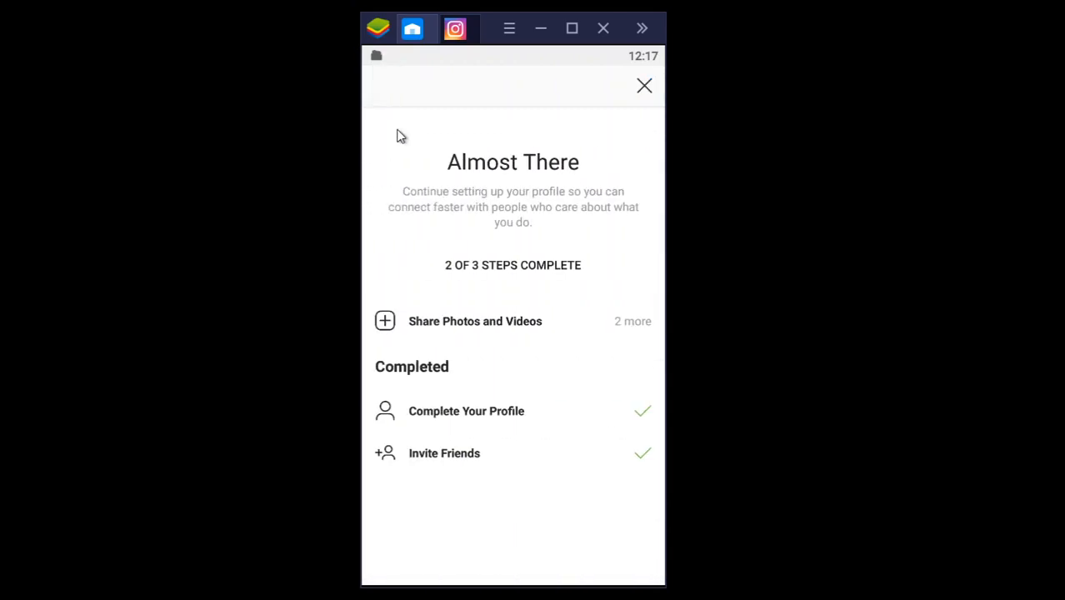